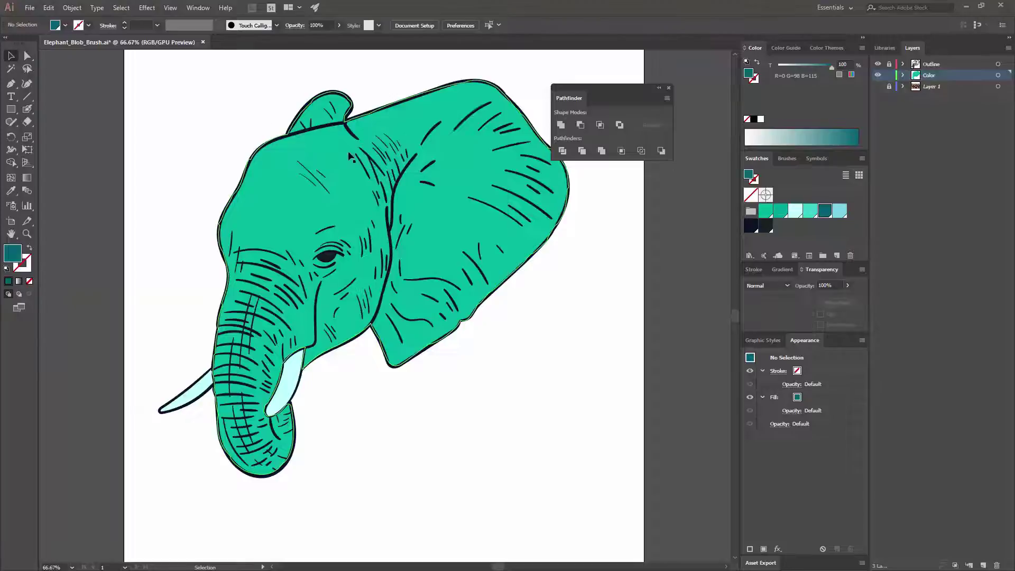
# Select the main green head-and-ear shape, enable Draw Inside mode for it, and deselect it
pyautogui.moveTo(348, 155); pyautogui.dragTo(260, 161)
pyautogui.hotkey('ctrl', 'z')
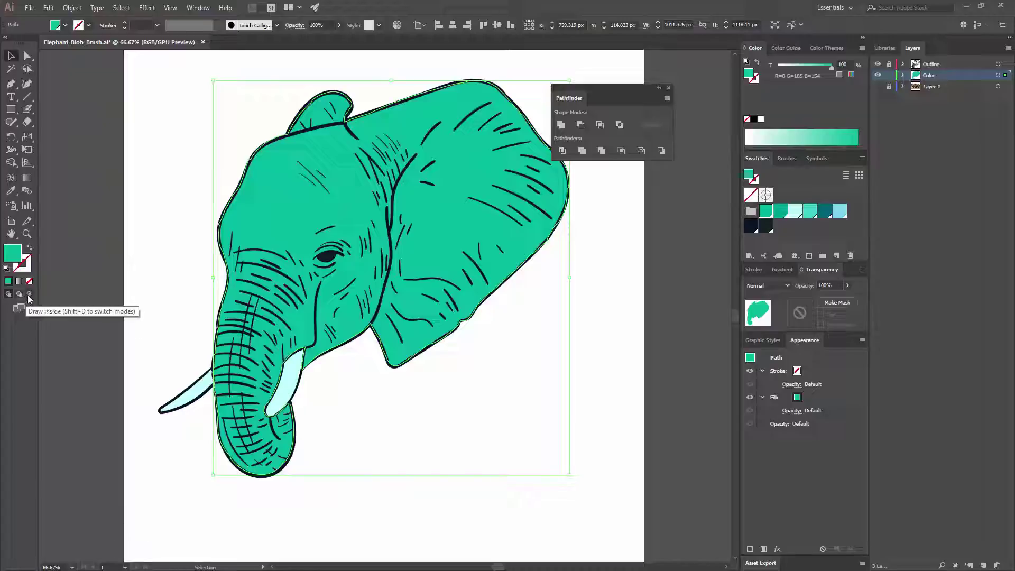
pyautogui.click(29, 296)
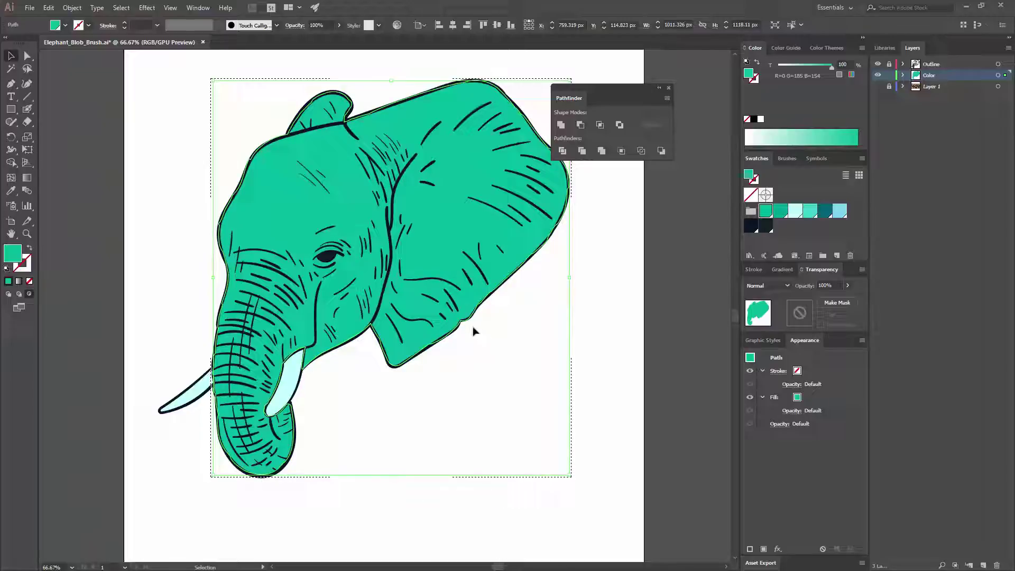
pyautogui.click(624, 265)
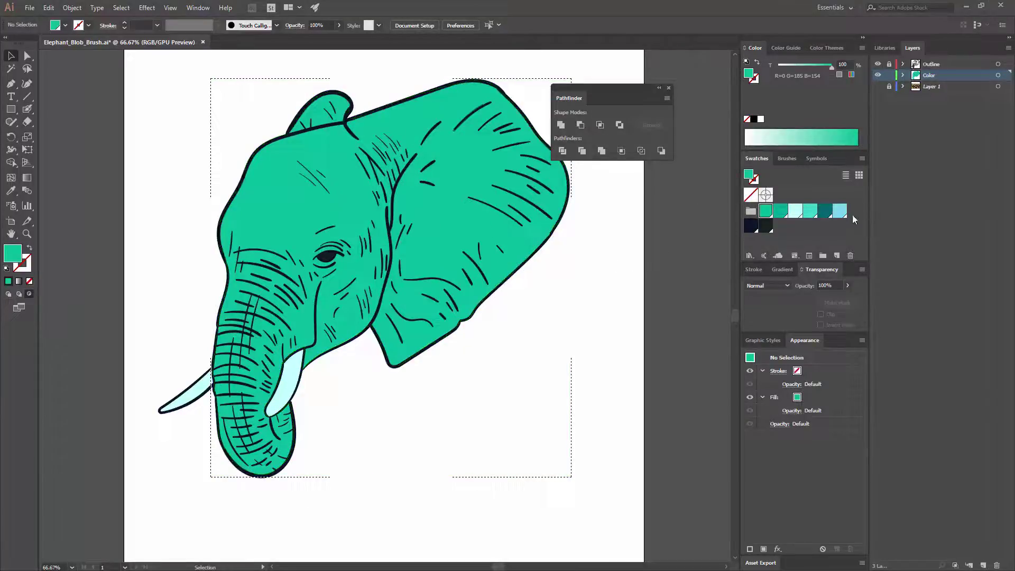
# Set up the Blob Brush with the dark teal swatch as the stroke color and no fill
pyautogui.click(823, 213)
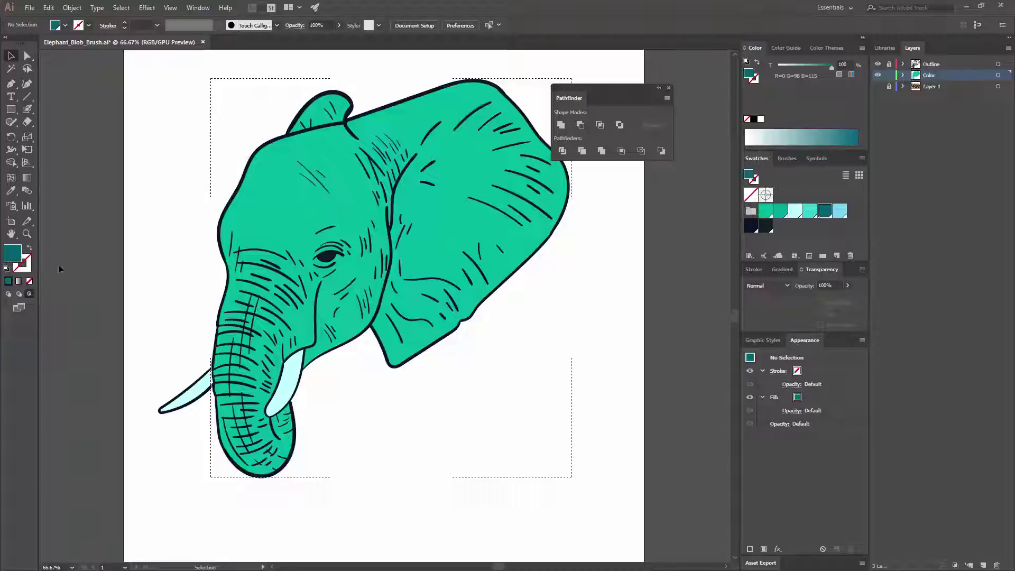
pyautogui.click(31, 249)
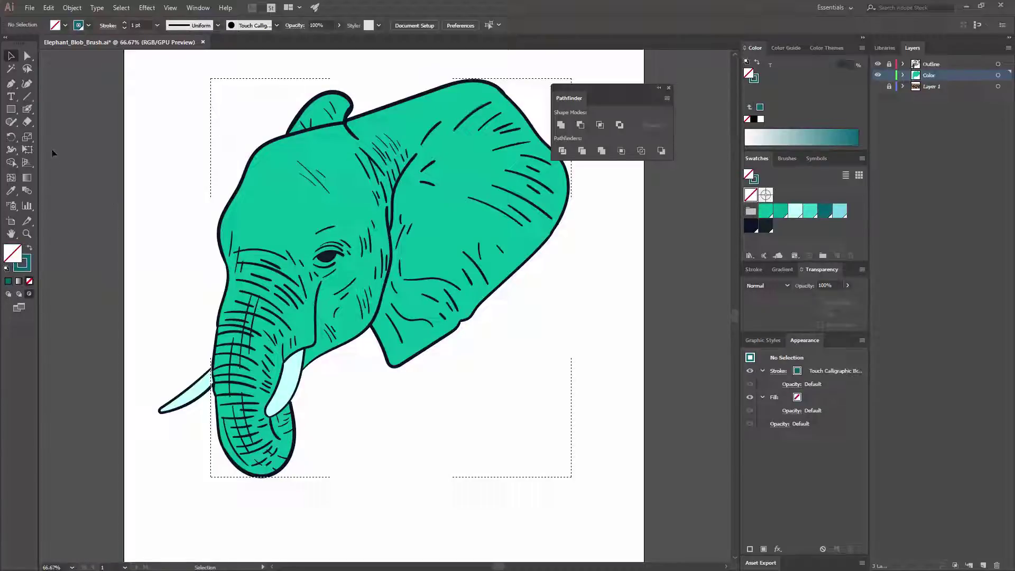
pyautogui.click(28, 110)
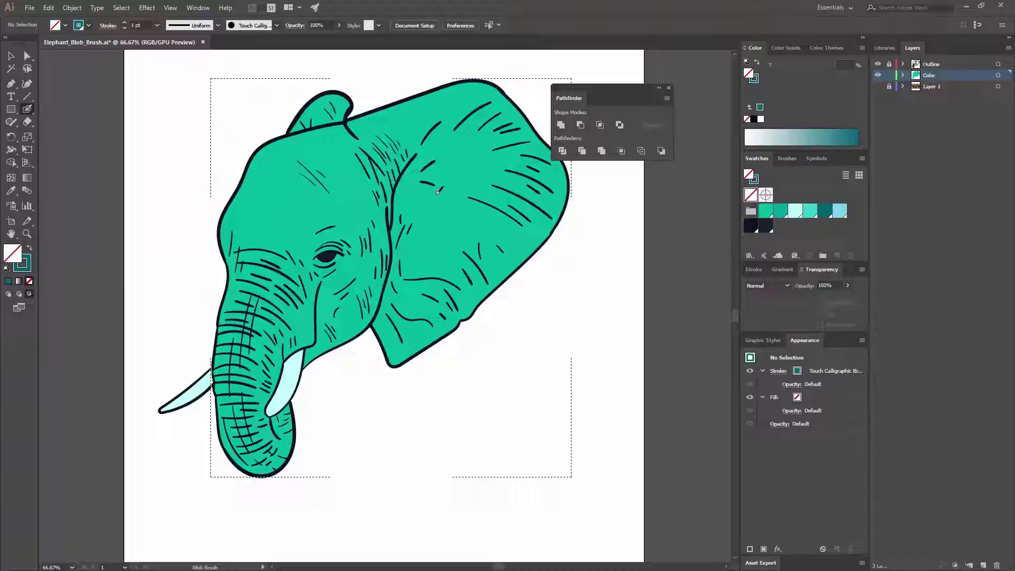
# Try Blob Brush strokes across the large ear and over its lower edge, and undo them
pyautogui.moveTo(437, 191); pyautogui.dragTo(492, 188)
pyautogui.hotkey('ctrl', 'z')
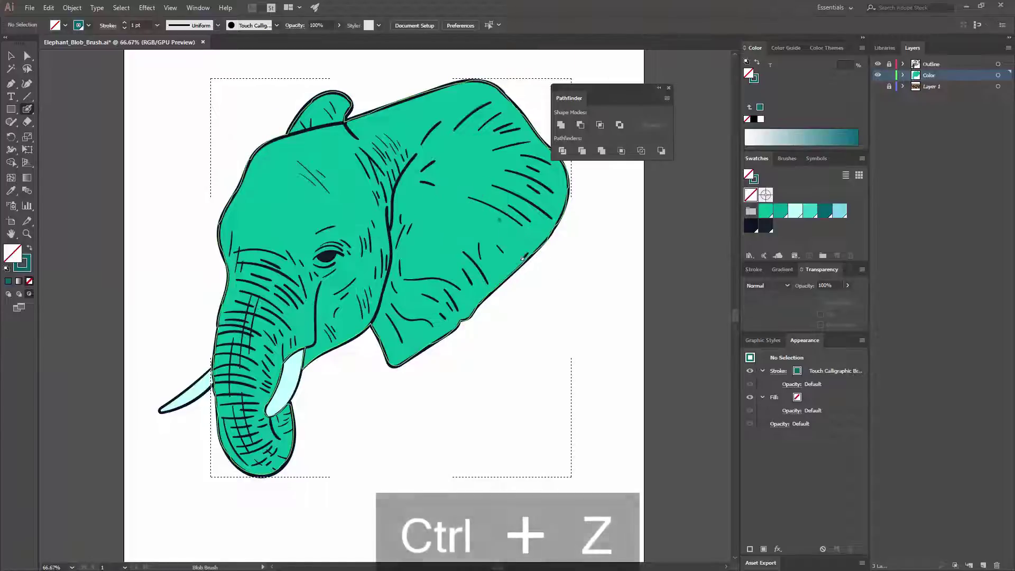
pyautogui.moveTo(523, 258)
pyautogui.mouseDown()
pyautogui.moveTo(484, 331)
pyautogui.moveTo(440, 324)
pyautogui.mouseUp()
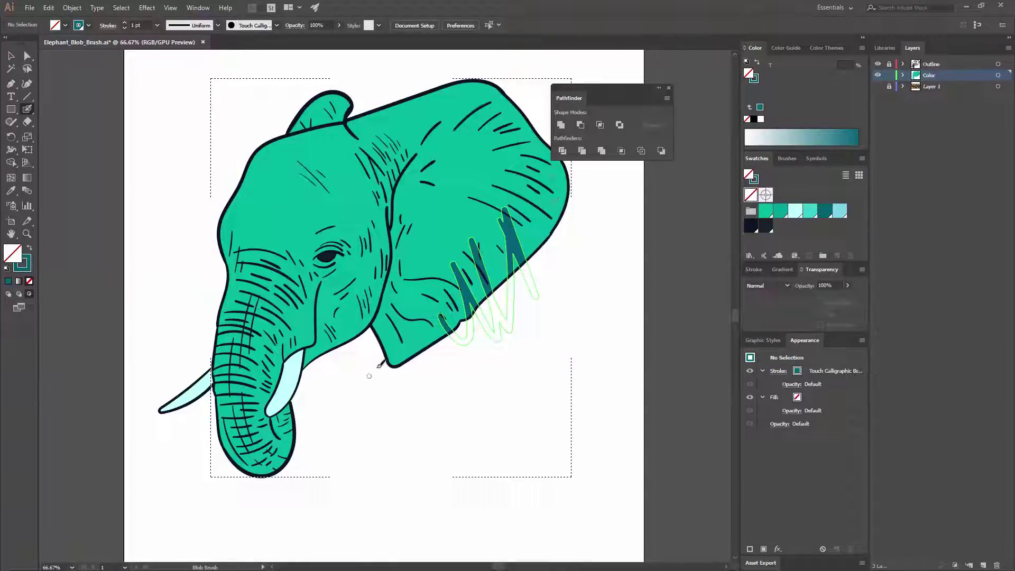
pyautogui.hotkey('ctrl', 'z')
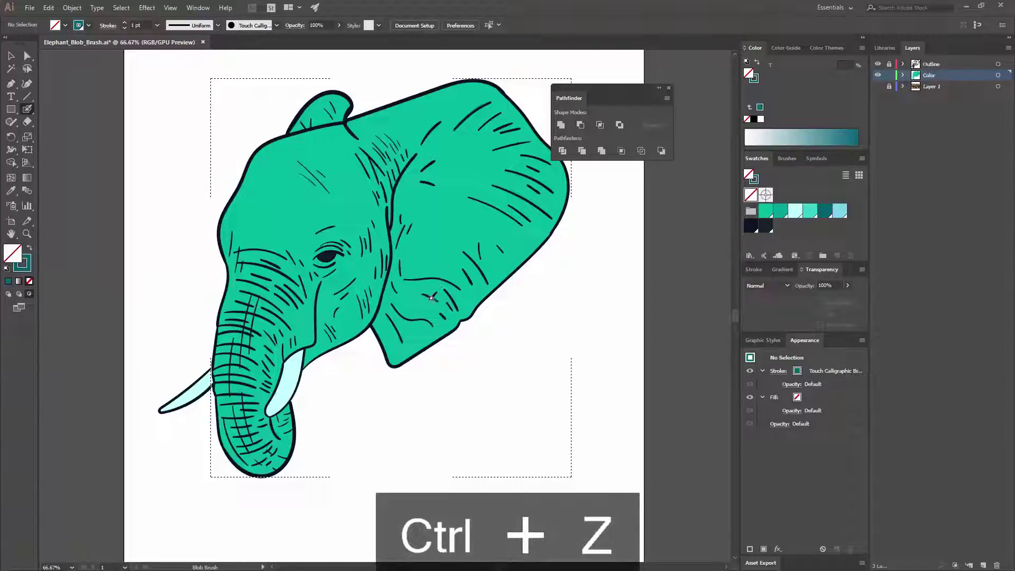
# Paint a dark teal shadow on the large ear along the lower half of the crease where it meets the jaw
pyautogui.hotkey('ctrl', '=')
pyautogui.hotkey('ctrl', '=')
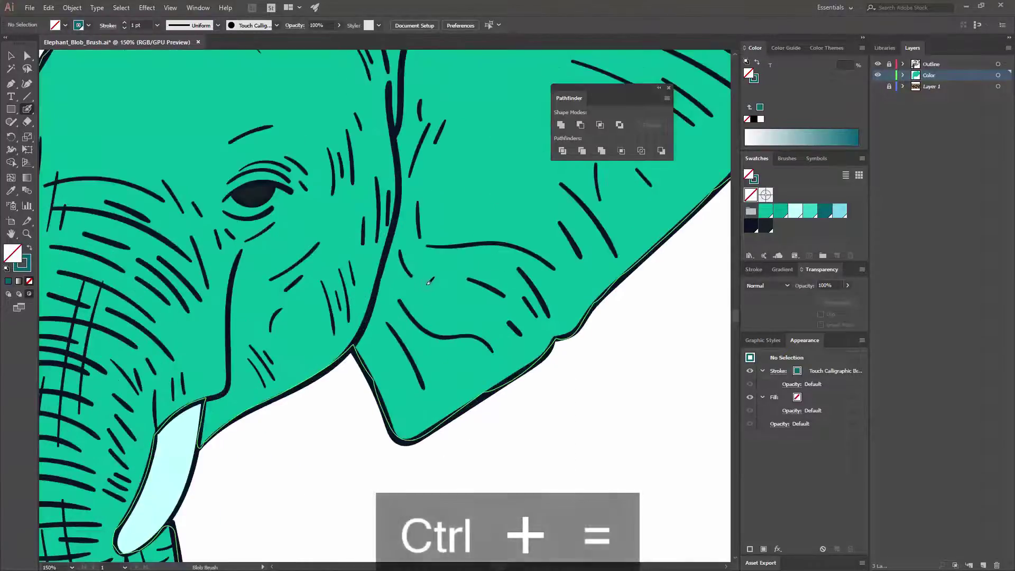
pyautogui.moveTo(424, 264); pyautogui.dragTo(441, 254)
pyautogui.hotkey('ctrl', '-')
pyautogui.hotkey('ctrl', '-')
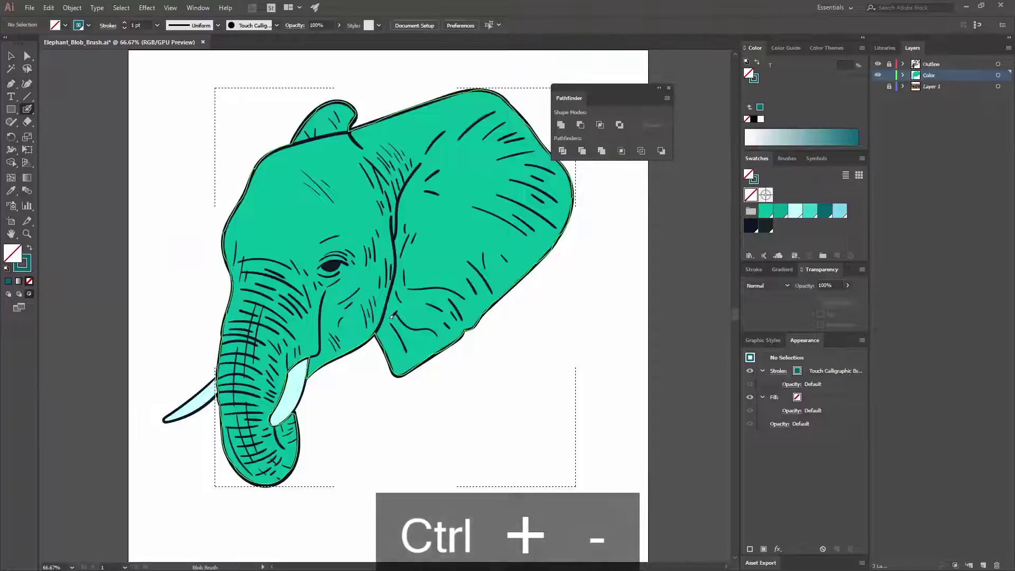
pyautogui.hotkey('ctrl', '=')
pyautogui.hotkey('ctrl', '=')
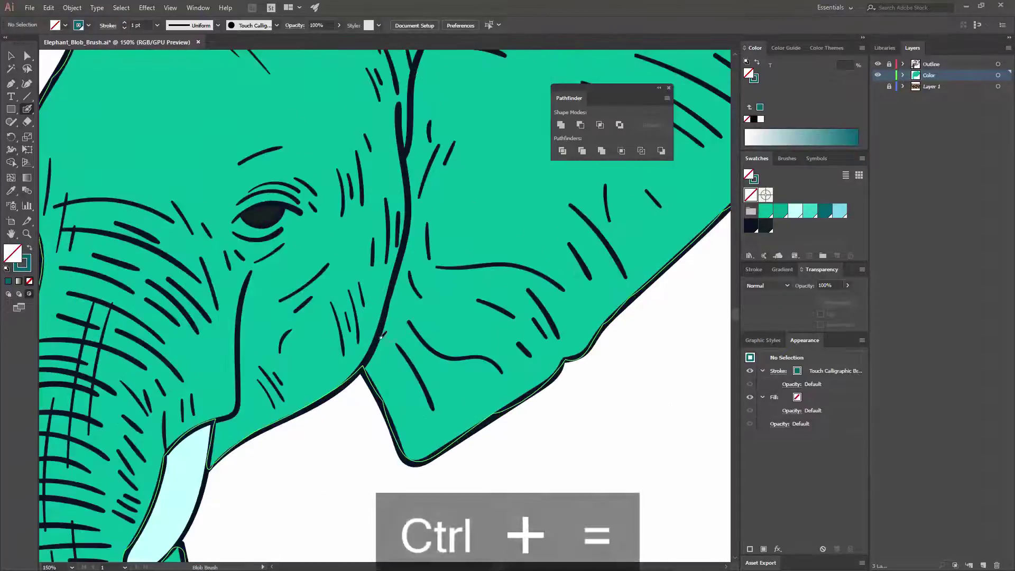
pyautogui.moveTo(413, 287); pyautogui.dragTo(368, 352)
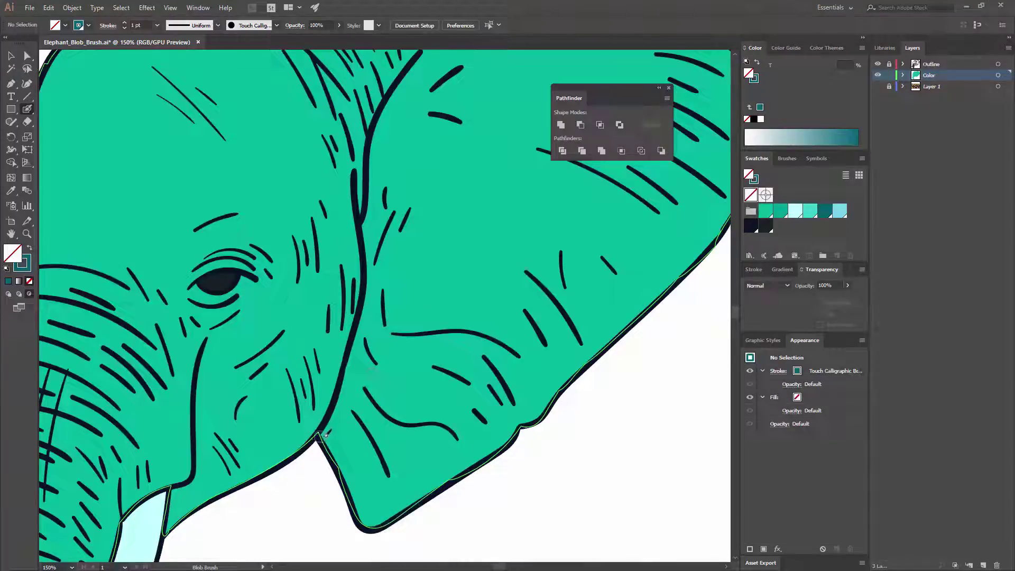
pyautogui.moveTo(324, 437); pyautogui.dragTo(373, 313)
pyautogui.moveTo(353, 400); pyautogui.dragTo(324, 463)
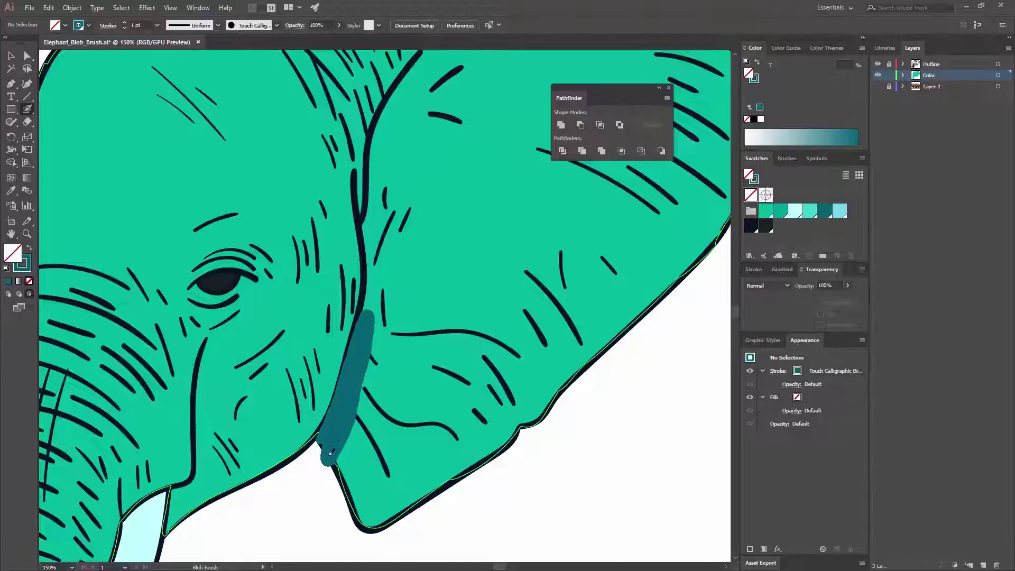
# Extend the dark teal shadow up to the top of the crease between head and ear, and thicken its upper part
pyautogui.moveTo(419, 351)
pyautogui.mouseDown()
pyautogui.moveTo(504, 319)
pyautogui.moveTo(561, 363)
pyautogui.mouseUp()
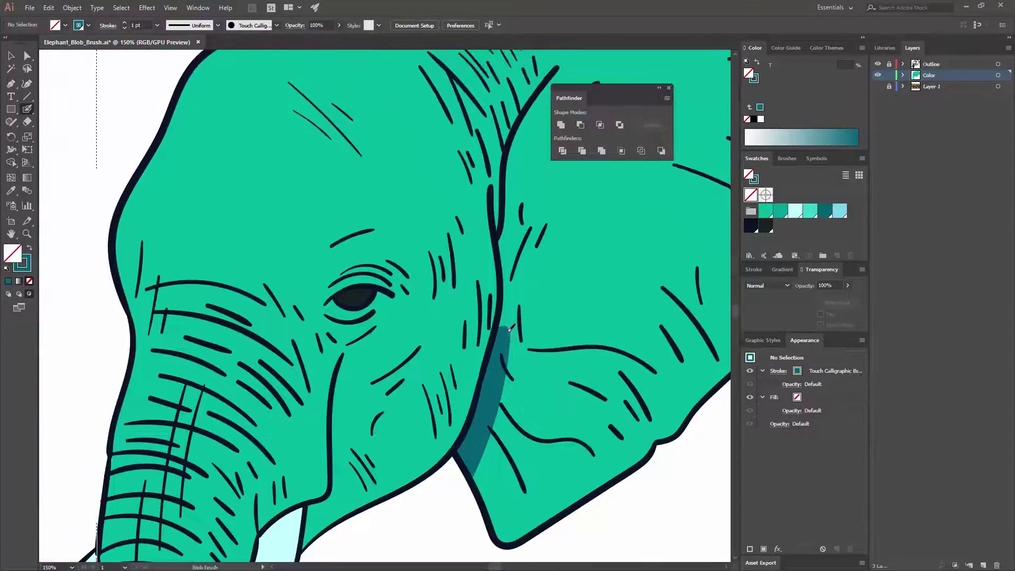
pyautogui.moveTo(502, 336)
pyautogui.mouseDown()
pyautogui.moveTo(505, 243)
pyautogui.moveTo(536, 215)
pyautogui.moveTo(507, 308)
pyautogui.moveTo(472, 317)
pyautogui.moveTo(468, 336)
pyautogui.moveTo(482, 244)
pyautogui.moveTo(526, 168)
pyautogui.mouseUp()
pyautogui.moveTo(478, 325); pyautogui.dragTo(481, 366)
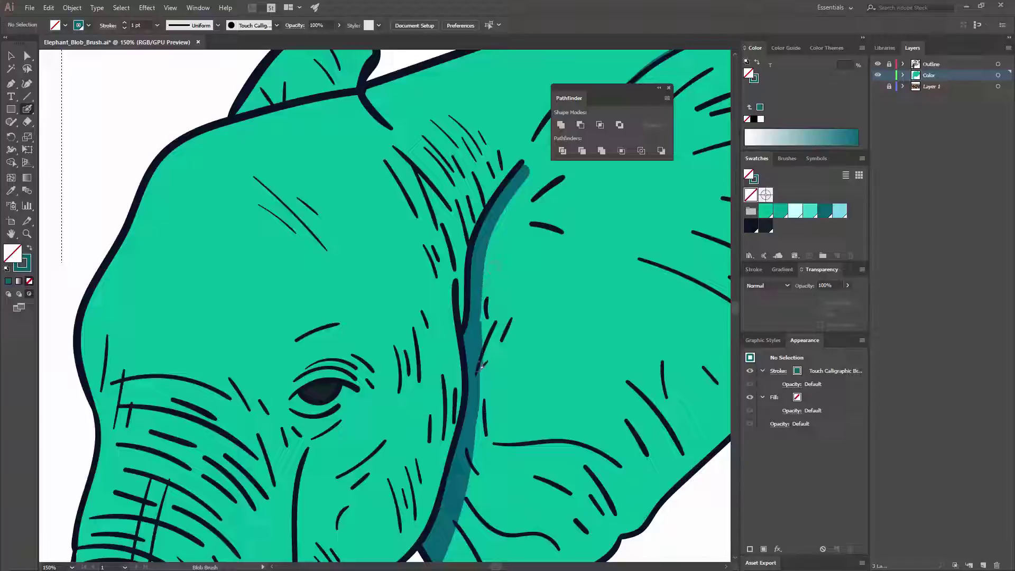
pyautogui.moveTo(520, 172)
pyautogui.mouseDown()
pyautogui.moveTo(538, 162)
pyautogui.moveTo(494, 238)
pyautogui.moveTo(478, 307)
pyautogui.mouseUp()
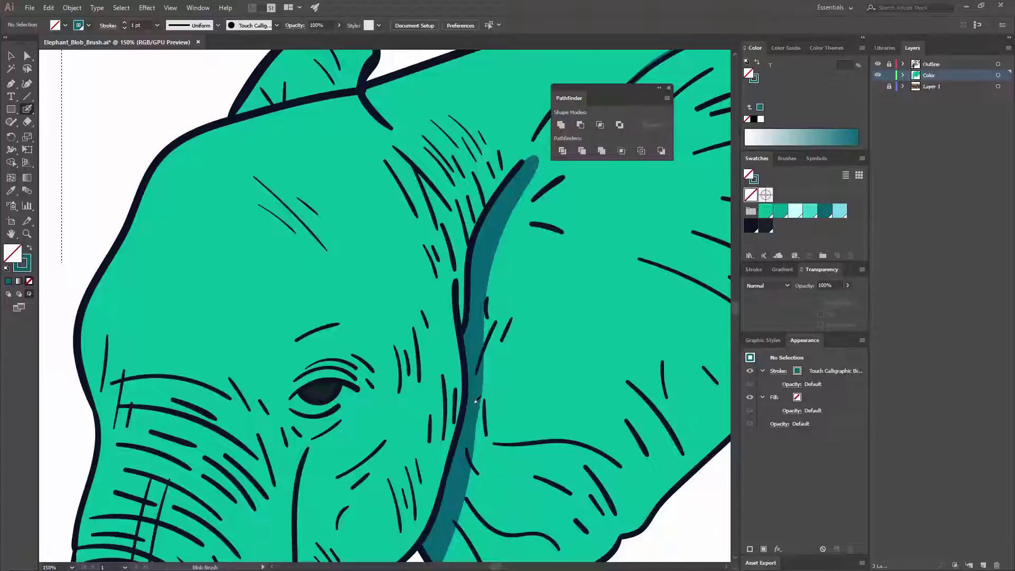
pyautogui.moveTo(499, 434); pyautogui.dragTo(492, 246)
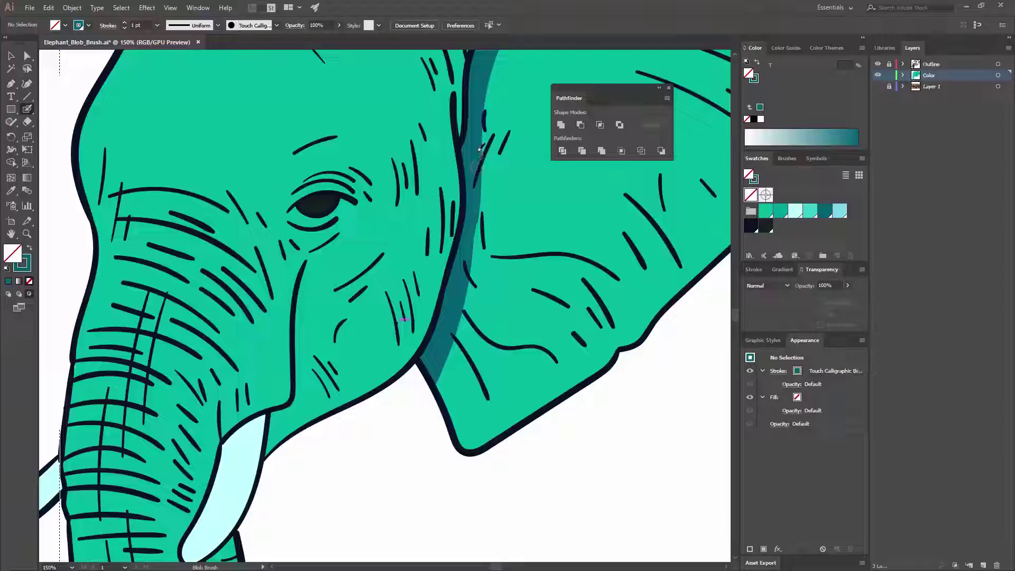
pyautogui.moveTo(480, 146)
pyautogui.mouseDown()
pyautogui.moveTo(483, 268)
pyautogui.moveTo(475, 290)
pyautogui.moveTo(479, 175)
pyautogui.moveTo(459, 332)
pyautogui.mouseUp()
pyautogui.hotkey('ctrl', 'z')
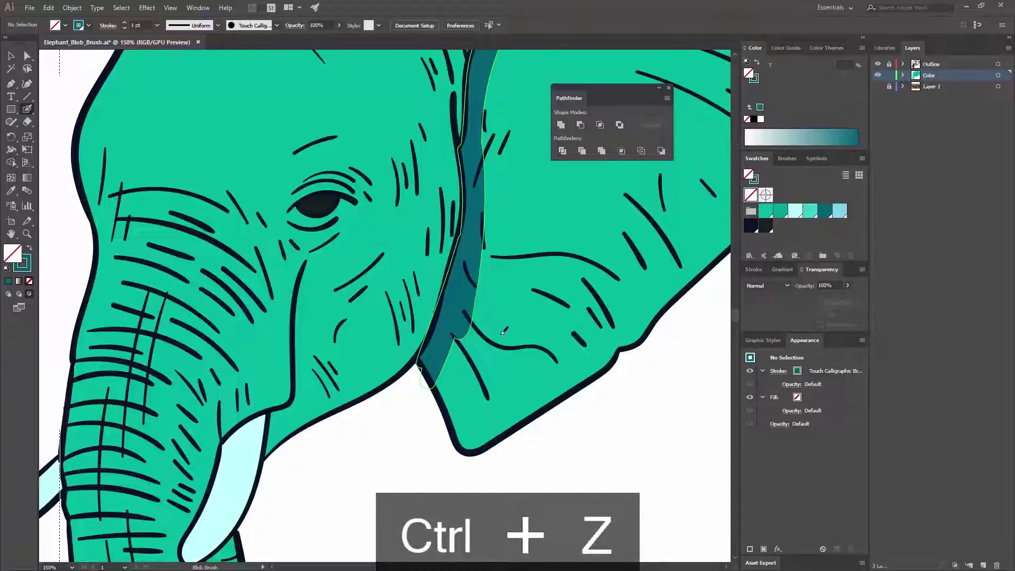
pyautogui.hotkey('ctrl', '-')
pyautogui.hotkey('ctrl', '-')
pyautogui.hotkey('ctrl', '-')
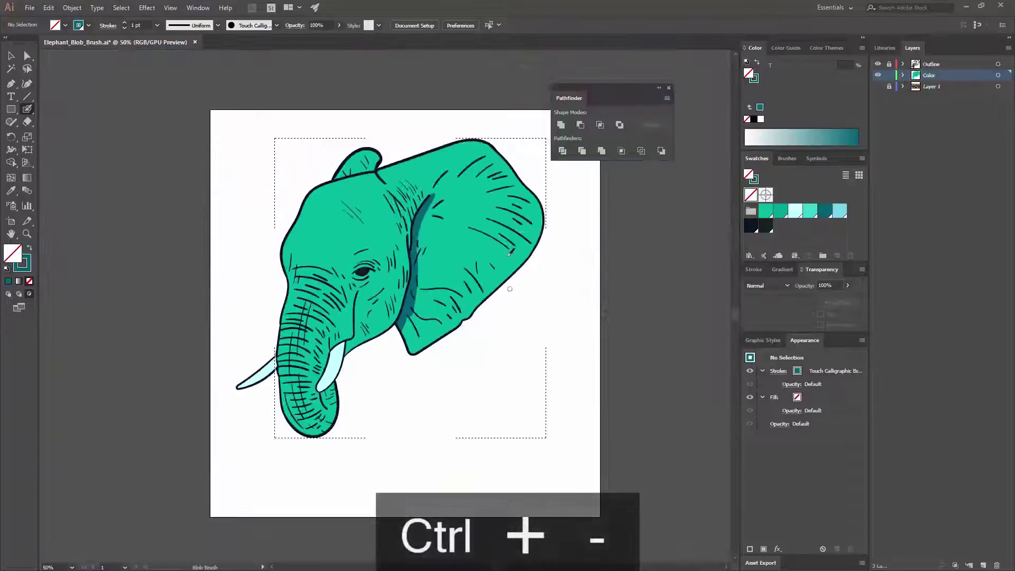
pyautogui.moveTo(527, 277); pyautogui.dragTo(506, 364)
pyautogui.moveTo(501, 253); pyautogui.dragTo(494, 207)
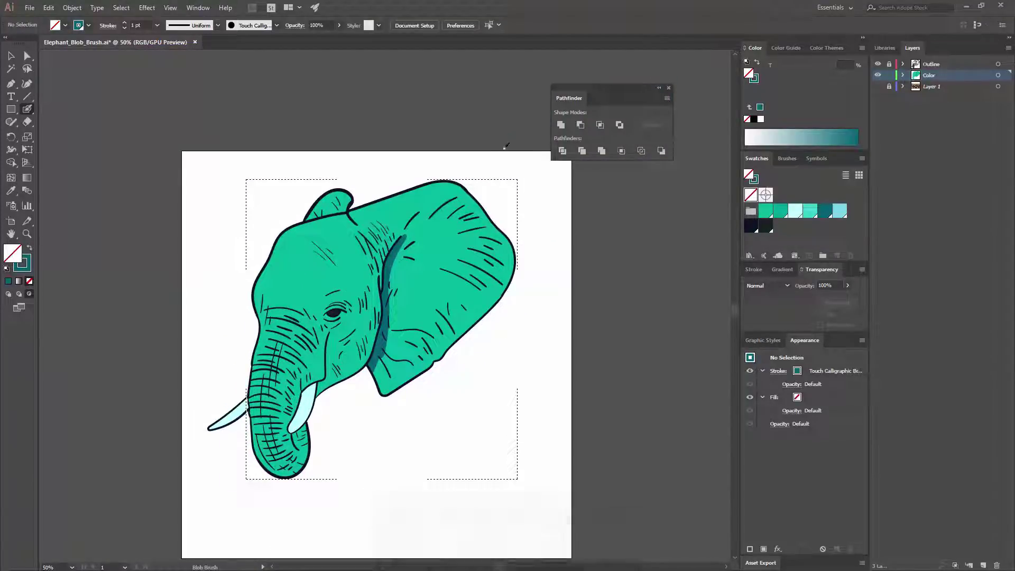
pyautogui.moveTo(505, 145); pyautogui.dragTo(499, 202)
pyautogui.hotkey('ctrl', 'z')
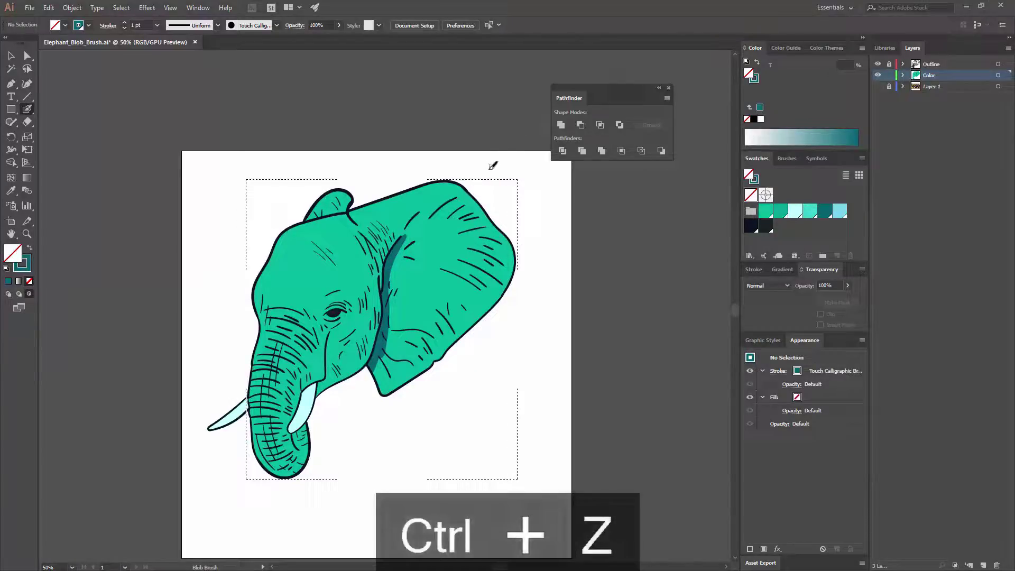
# Paint the dark teal shadow around the lower tip of the large ear, joining it to the crease shadow and filling the gaps
pyautogui.hotkey('ctrl', '=')
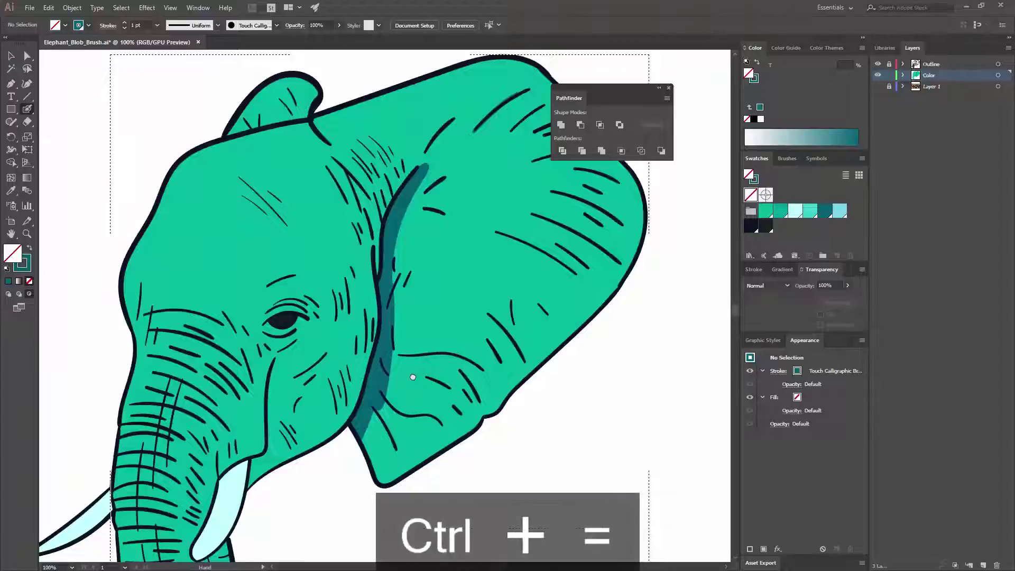
pyautogui.moveTo(412, 376); pyautogui.dragTo(384, 276)
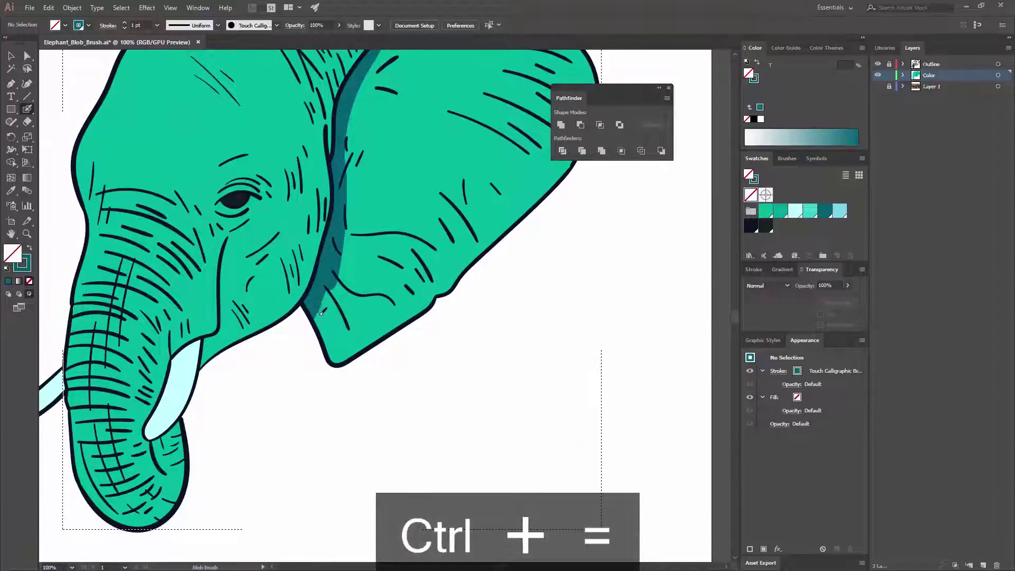
pyautogui.moveTo(321, 314)
pyautogui.mouseDown()
pyautogui.moveTo(349, 351)
pyautogui.moveTo(388, 333)
pyautogui.mouseUp()
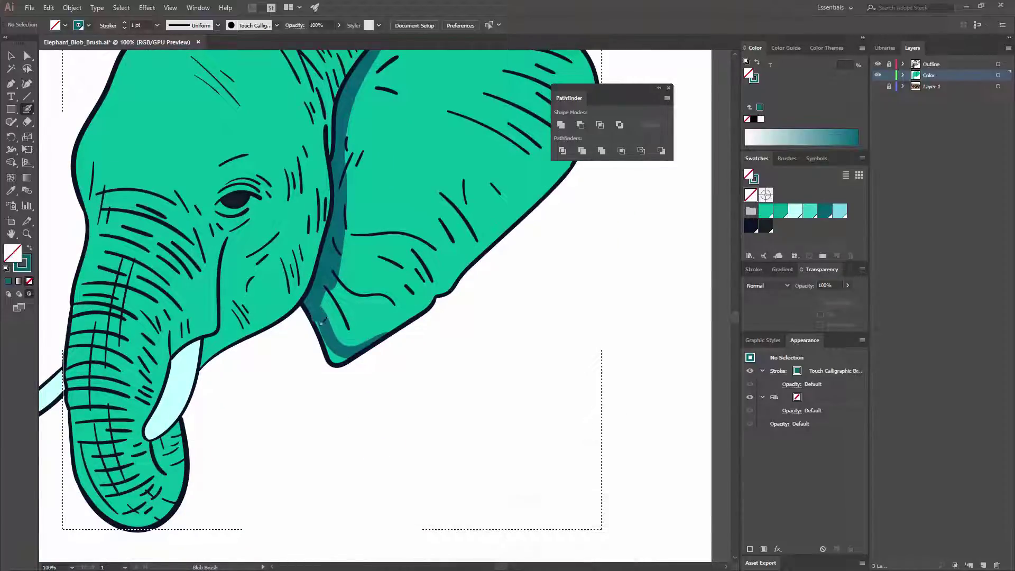
pyautogui.moveTo(321, 322)
pyautogui.mouseDown()
pyautogui.moveTo(346, 360)
pyautogui.moveTo(348, 331)
pyautogui.mouseUp()
pyautogui.moveTo(317, 299)
pyautogui.mouseDown()
pyautogui.moveTo(344, 340)
pyautogui.moveTo(423, 315)
pyautogui.mouseUp()
pyautogui.moveTo(325, 300); pyautogui.dragTo(342, 240)
pyautogui.moveTo(344, 189); pyautogui.dragTo(345, 187)
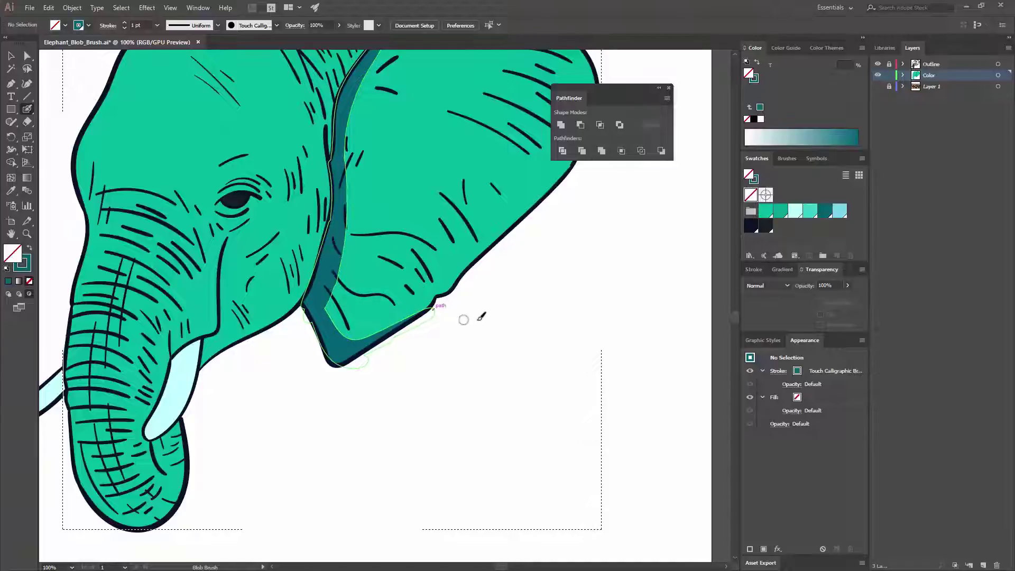
# Continue the shadow along the large ear's lower edge up to its outer curve, widening it with a rounded inner contour at the tip
pyautogui.moveTo(354, 346)
pyautogui.mouseDown()
pyautogui.moveTo(468, 267)
pyautogui.moveTo(564, 177)
pyautogui.mouseUp()
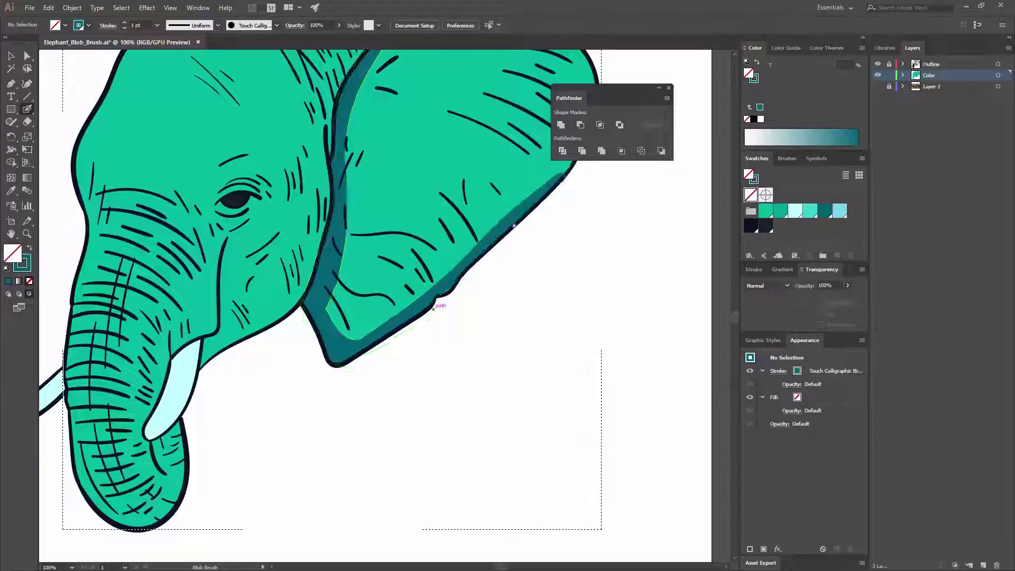
pyautogui.moveTo(427, 311)
pyautogui.mouseDown()
pyautogui.moveTo(465, 275)
pyautogui.moveTo(416, 318)
pyautogui.mouseUp()
pyautogui.press('space')
pyautogui.moveTo(500, 262); pyautogui.dragTo(459, 337)
pyautogui.moveTo(290, 370)
pyautogui.mouseDown()
pyautogui.moveTo(334, 404)
pyautogui.moveTo(286, 376)
pyautogui.moveTo(315, 414)
pyautogui.mouseUp()
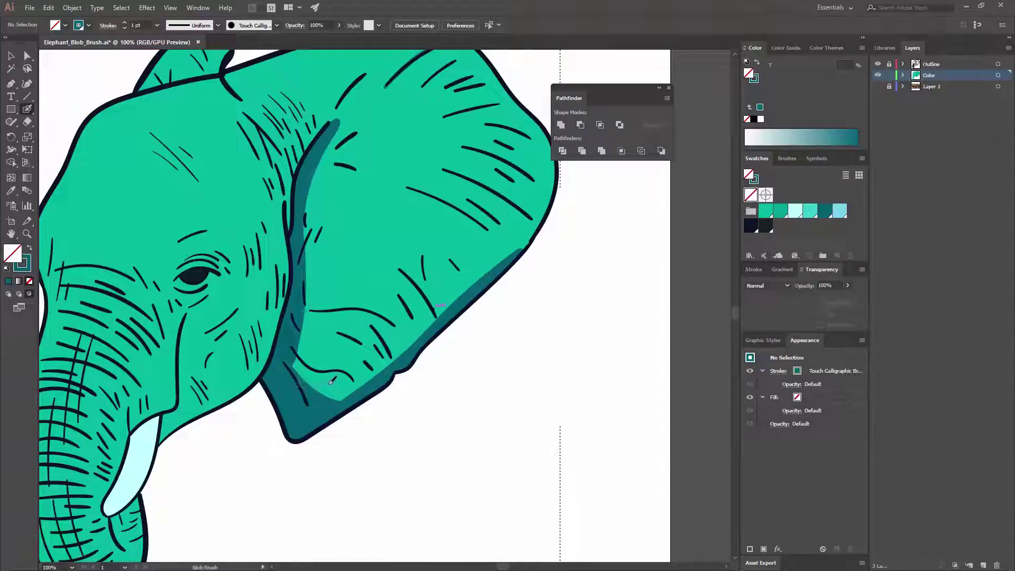
pyautogui.moveTo(299, 370)
pyautogui.mouseDown()
pyautogui.moveTo(330, 397)
pyautogui.moveTo(368, 382)
pyautogui.moveTo(561, 203)
pyautogui.mouseUp()
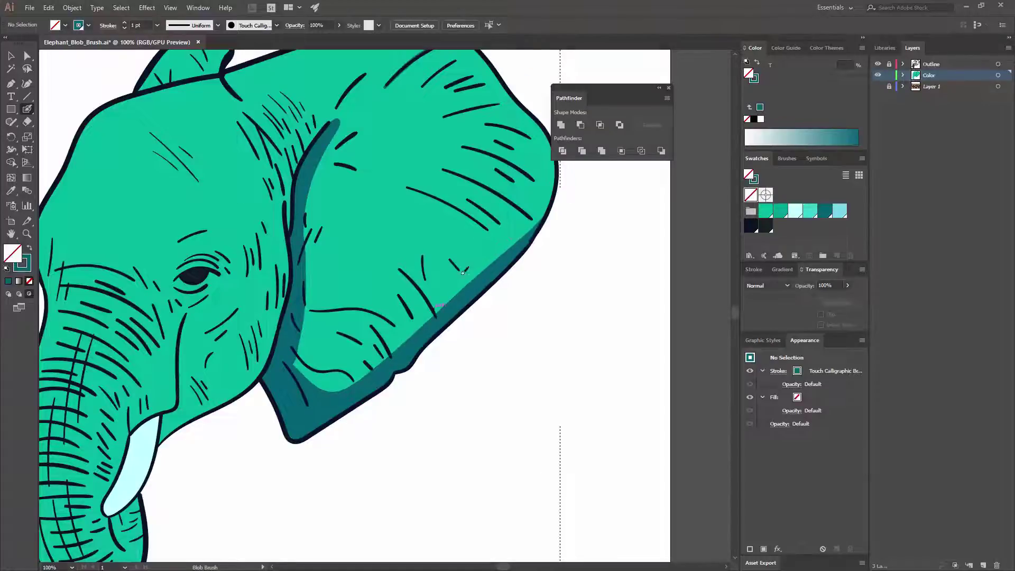
# Fill the small far ear behind the head entirely with dark teal shadow
pyautogui.moveTo(449, 263); pyautogui.dragTo(530, 316)
pyautogui.moveTo(499, 279); pyautogui.dragTo(529, 283)
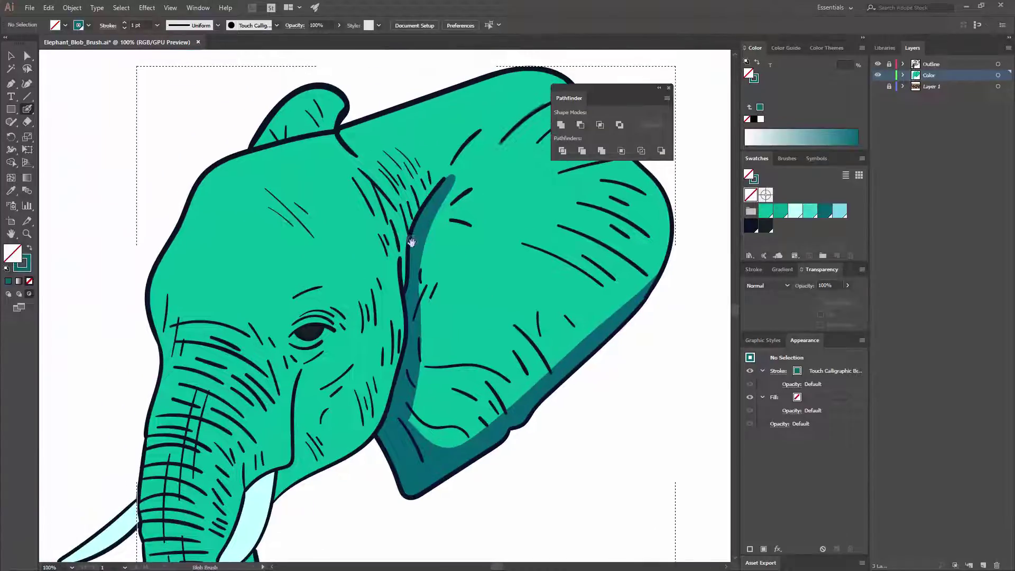
pyautogui.moveTo(412, 241); pyautogui.dragTo(481, 274)
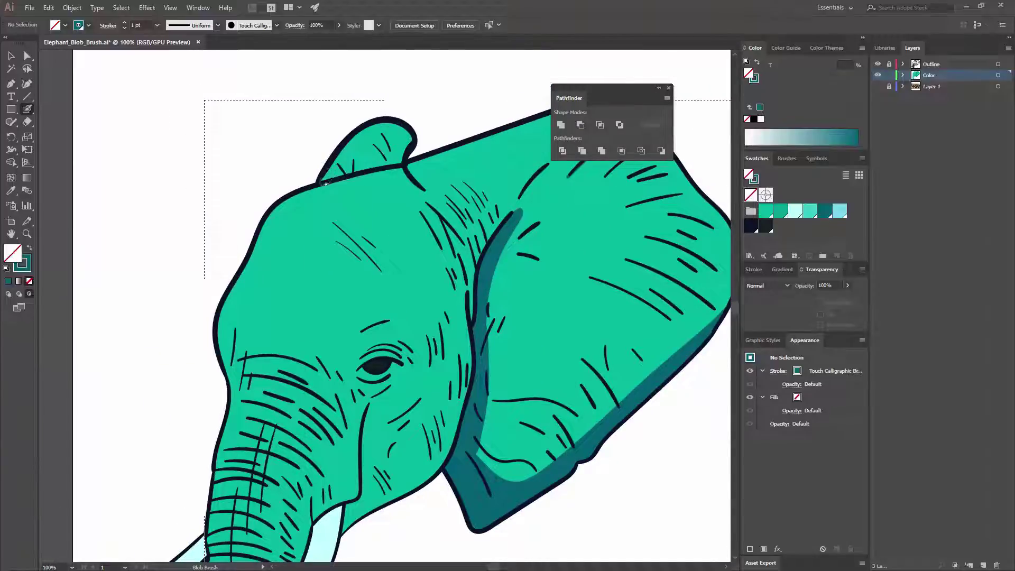
pyautogui.moveTo(327, 177)
pyautogui.mouseDown()
pyautogui.moveTo(385, 155)
pyautogui.moveTo(334, 165)
pyautogui.moveTo(371, 130)
pyautogui.moveTo(410, 135)
pyautogui.moveTo(409, 149)
pyautogui.moveTo(319, 178)
pyautogui.moveTo(402, 157)
pyautogui.moveTo(410, 132)
pyautogui.moveTo(373, 126)
pyautogui.moveTo(330, 173)
pyautogui.moveTo(376, 129)
pyautogui.moveTo(400, 165)
pyautogui.mouseUp()
pyautogui.hotkey('ctrl', 'z')
pyautogui.hotkey('ctrl', 'z')
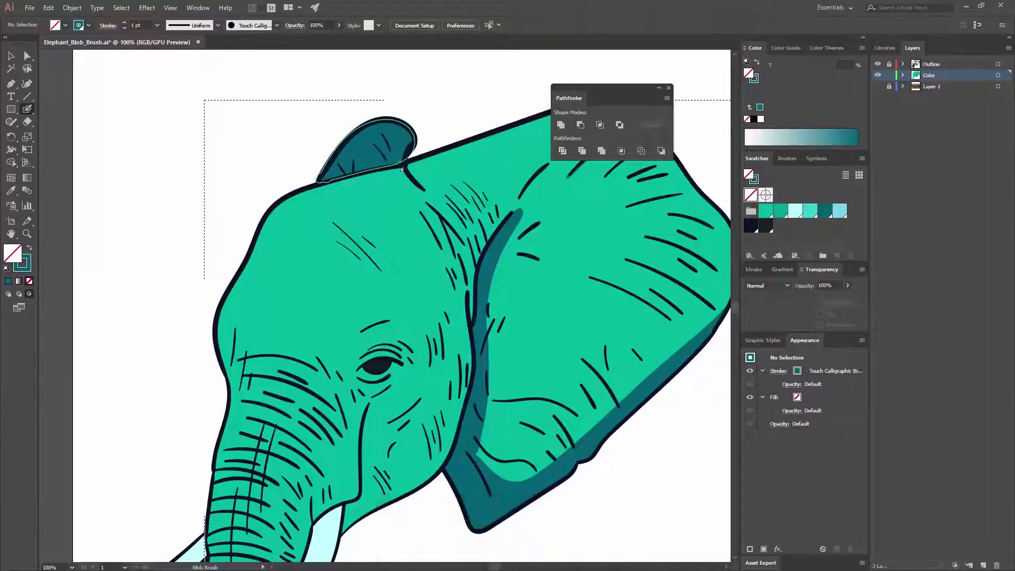
# Paint dark teal shadows along the cheek crease above the front tusk and along the lower edge of the jaw
pyautogui.moveTo(433, 403); pyautogui.dragTo(463, 250)
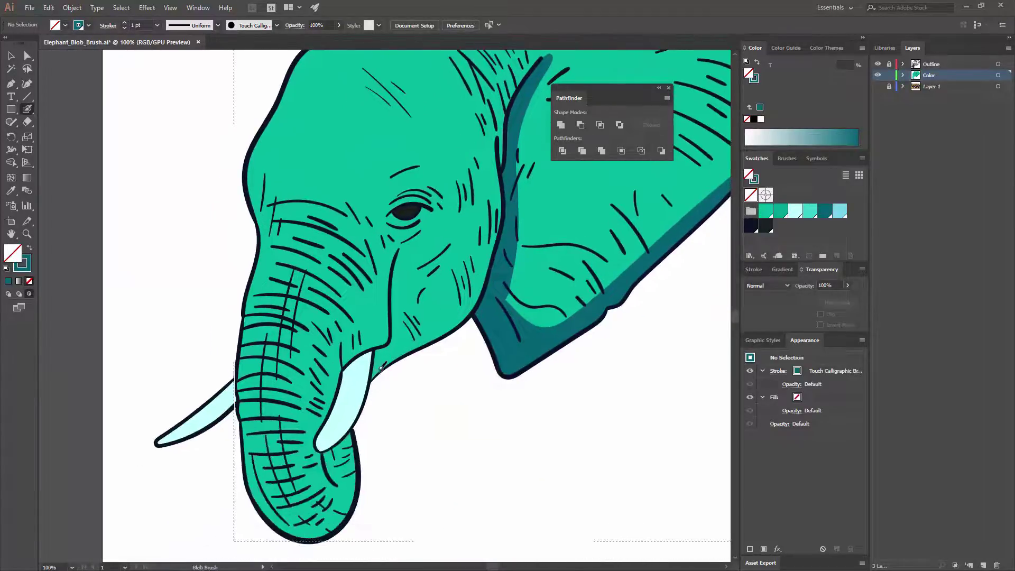
pyautogui.moveTo(378, 376)
pyautogui.mouseDown()
pyautogui.moveTo(397, 335)
pyautogui.moveTo(403, 255)
pyautogui.mouseUp()
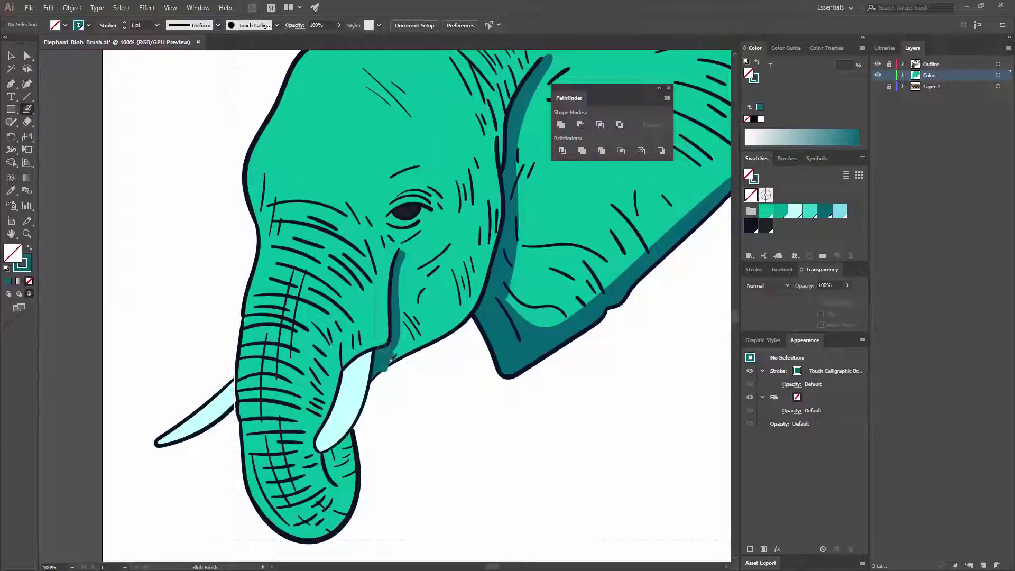
pyautogui.moveTo(390, 360)
pyautogui.mouseDown()
pyautogui.moveTo(421, 335)
pyautogui.moveTo(399, 344)
pyautogui.moveTo(457, 315)
pyautogui.moveTo(486, 279)
pyautogui.moveTo(441, 338)
pyautogui.moveTo(407, 347)
pyautogui.mouseUp()
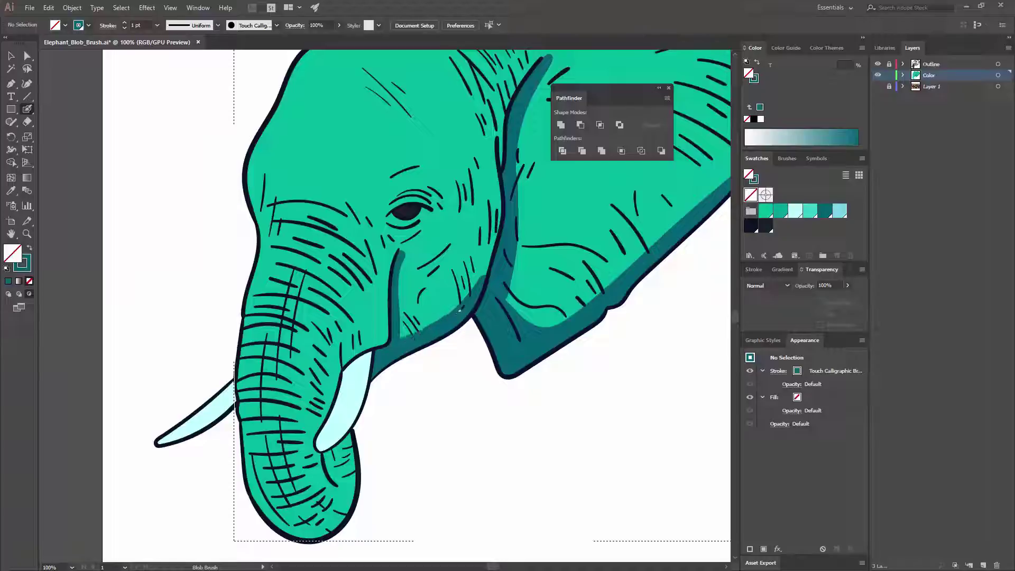
# Extend the jaw shadow up the cheek's back edge and fill the trunk's inner curl below the front tusk with dark teal
pyautogui.moveTo(458, 311)
pyautogui.mouseDown()
pyautogui.moveTo(488, 272)
pyautogui.moveTo(501, 220)
pyautogui.moveTo(505, 269)
pyautogui.mouseUp()
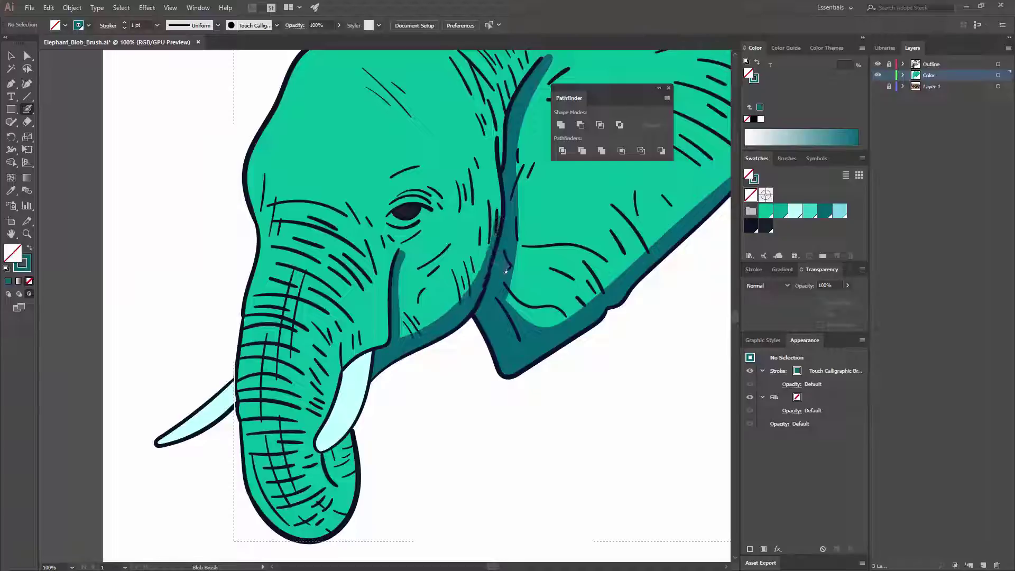
pyautogui.moveTo(421, 229); pyautogui.dragTo(473, 229)
pyautogui.moveTo(376, 266); pyautogui.dragTo(381, 204)
pyautogui.scroll(-4, 386, 299)
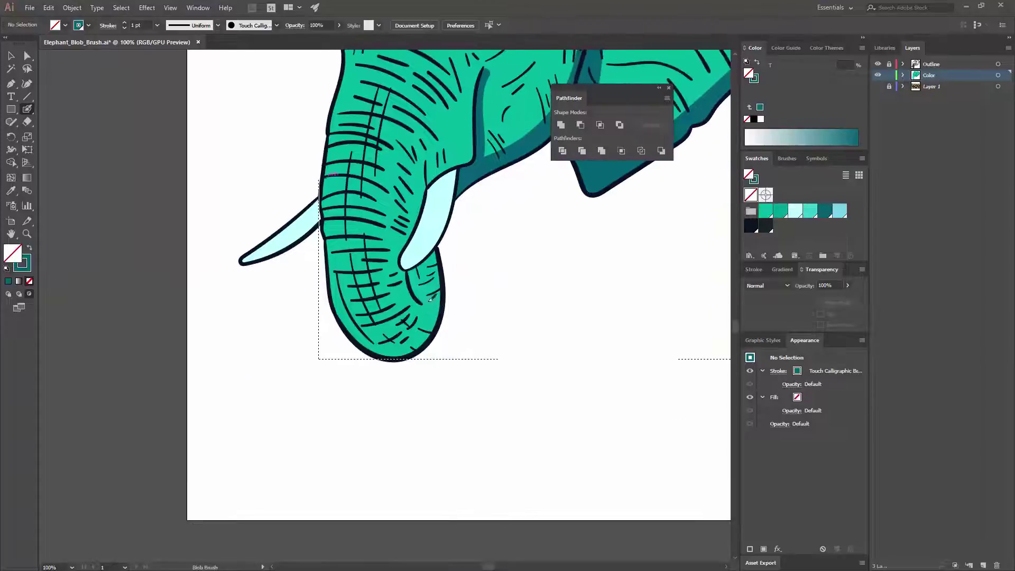
pyautogui.moveTo(422, 297)
pyautogui.mouseDown()
pyautogui.moveTo(415, 270)
pyautogui.moveTo(435, 248)
pyautogui.moveTo(424, 300)
pyautogui.moveTo(432, 258)
pyautogui.mouseUp()
# Paint a narrow dark teal shadow on the trunk along the front tusk's inner edge and around its tip
pyautogui.press('space')
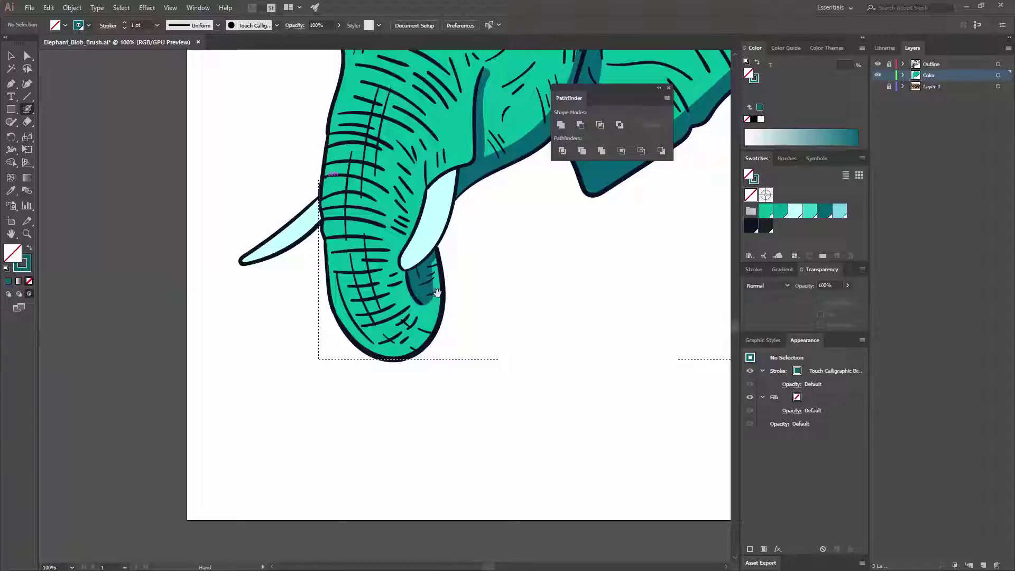
pyautogui.moveTo(433, 296)
pyautogui.mouseDown()
pyautogui.moveTo(456, 290)
pyautogui.moveTo(433, 261)
pyautogui.moveTo(451, 223)
pyautogui.mouseUp()
pyautogui.scroll(3, 455, 290)
pyautogui.scroll(4, 487, 250)
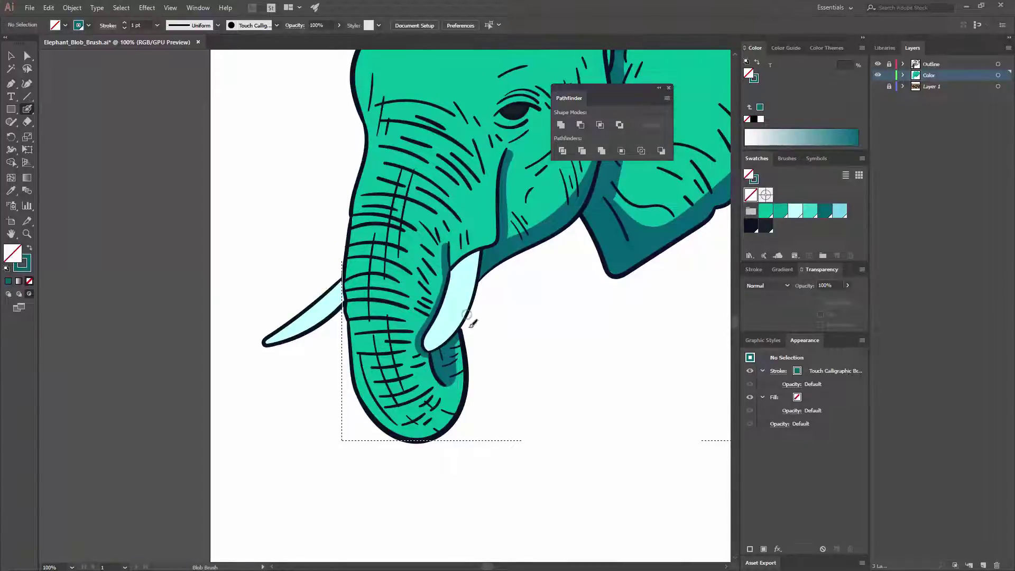
# Paint a dark teal shadow along the trunk's front edge and around its lower curve, widening it beside the far tusk
pyautogui.scroll(-5, 402, 331)
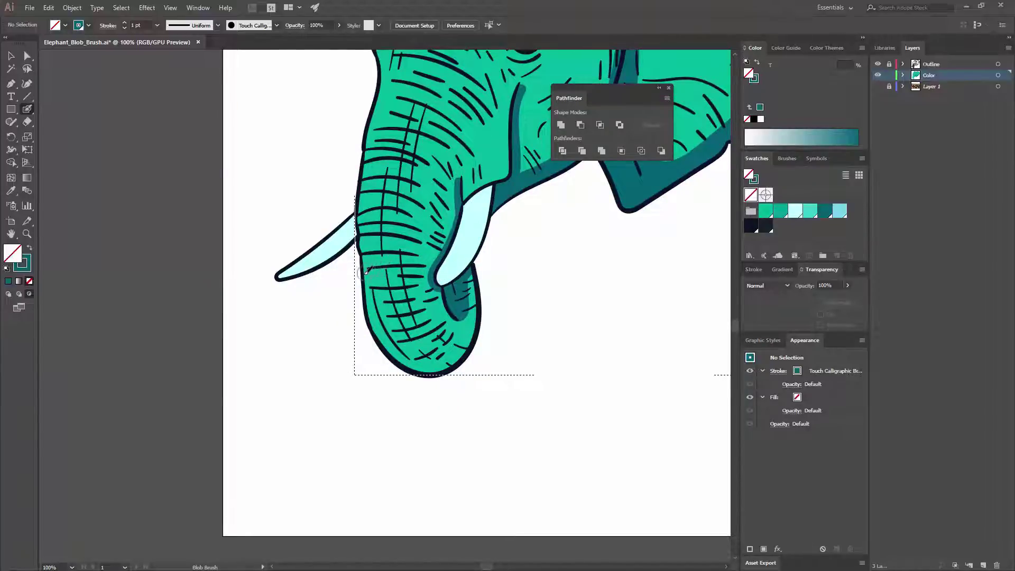
pyautogui.moveTo(362, 225)
pyautogui.mouseDown()
pyautogui.moveTo(379, 312)
pyautogui.moveTo(407, 357)
pyautogui.moveTo(435, 368)
pyautogui.moveTo(485, 341)
pyautogui.mouseUp()
pyautogui.press('space')
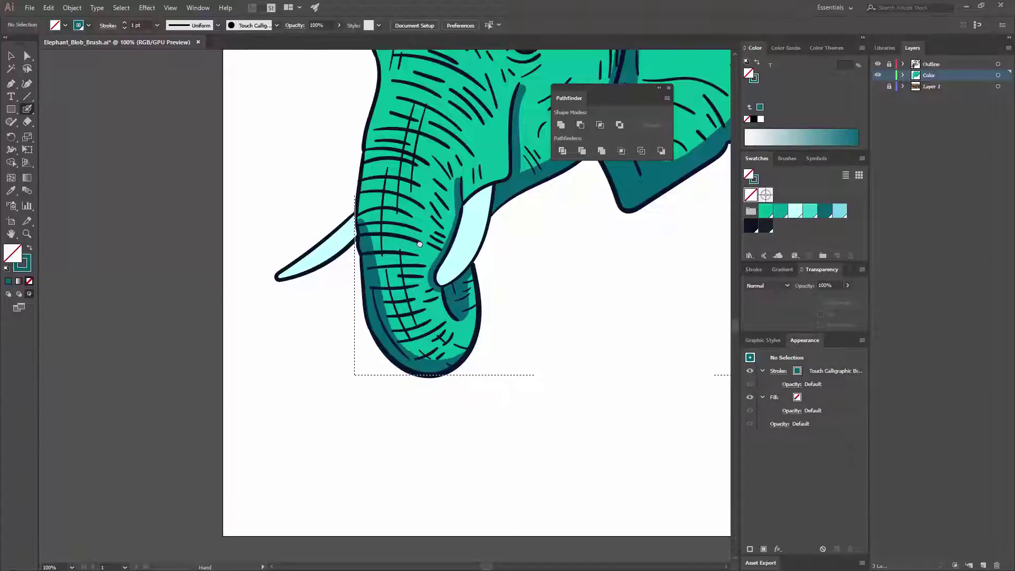
pyautogui.moveTo(407, 295); pyautogui.dragTo(442, 368)
pyautogui.moveTo(472, 447); pyautogui.dragTo(513, 400)
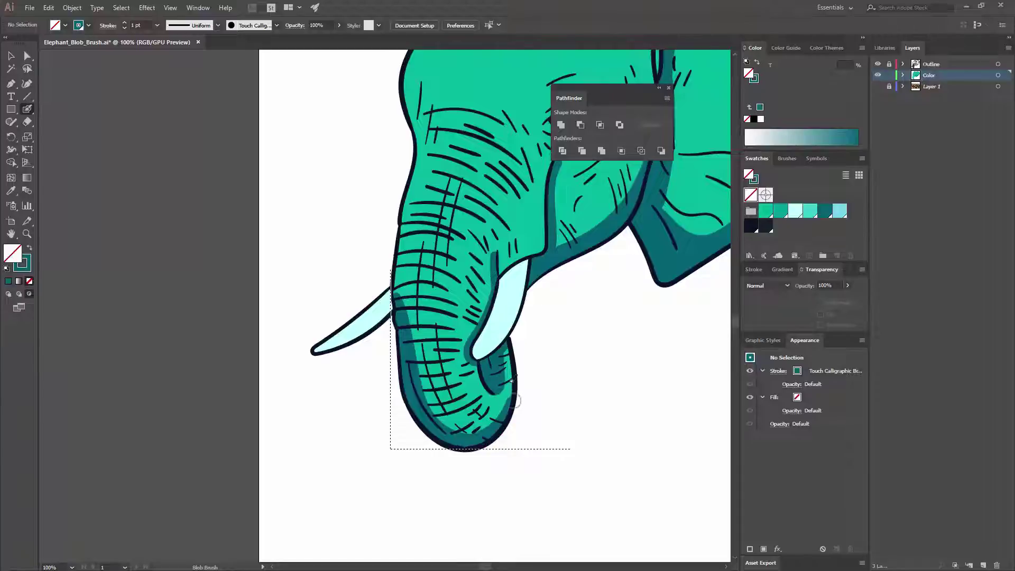
pyautogui.press('space')
pyautogui.moveTo(453, 285); pyautogui.dragTo(472, 374)
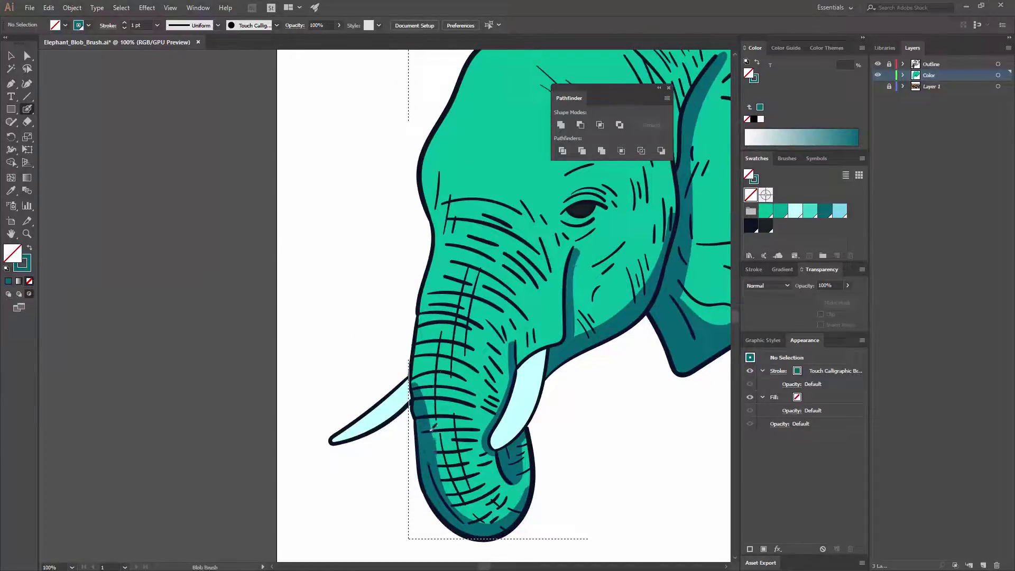
pyautogui.moveTo(432, 428)
pyautogui.mouseDown()
pyautogui.moveTo(438, 245)
pyautogui.moveTo(418, 396)
pyautogui.mouseUp()
# Continue the shadow up the trunk's front and forehead to the crown, and shade the crease beside the small far ear
pyautogui.press('space')
pyautogui.moveTo(447, 244)
pyautogui.mouseDown()
pyautogui.moveTo(436, 346)
pyautogui.moveTo(415, 265)
pyautogui.moveTo(423, 216)
pyautogui.moveTo(483, 132)
pyautogui.mouseUp()
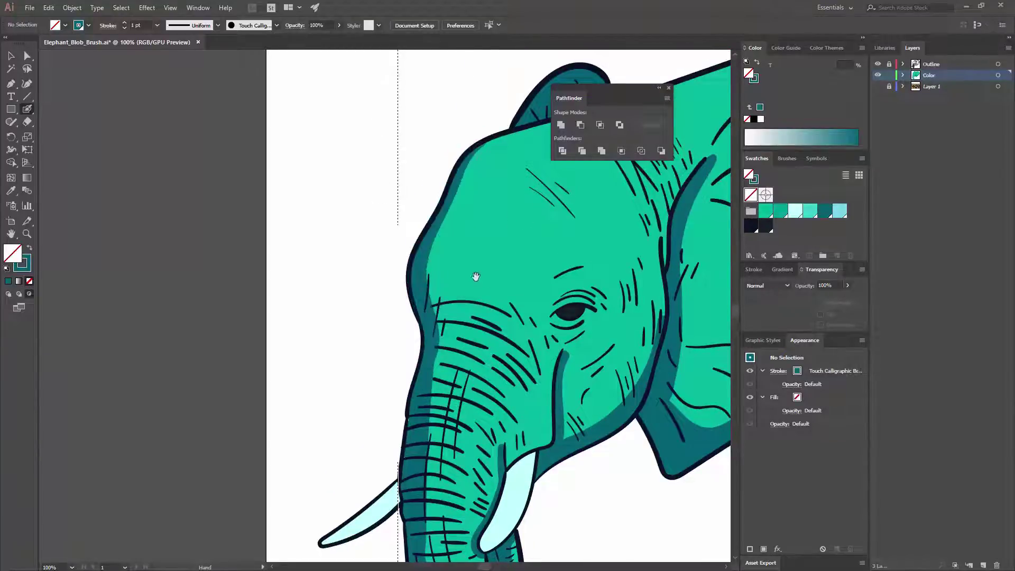
pyautogui.press('space')
pyautogui.moveTo(425, 313); pyautogui.dragTo(390, 321)
pyautogui.moveTo(392, 415)
pyautogui.mouseDown()
pyautogui.moveTo(403, 345)
pyautogui.moveTo(396, 271)
pyautogui.moveTo(431, 182)
pyautogui.moveTo(468, 136)
pyautogui.mouseUp()
pyautogui.hotkey('ctrl', '-')
pyautogui.hotkey('ctrl', '-')
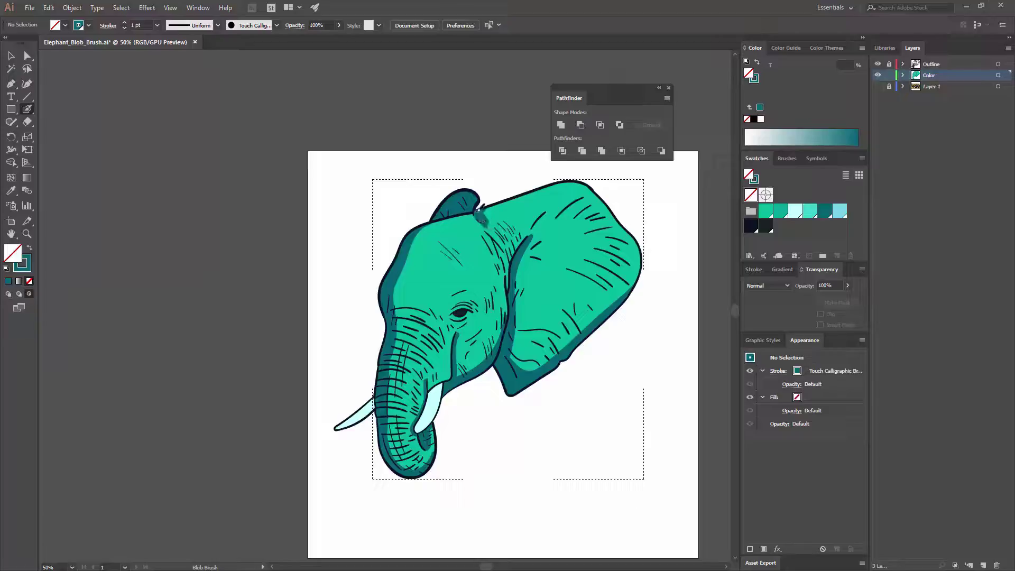
# Show the elephant reference photo and examine how the shadows fall across the animal's body and legs
pyautogui.moveTo(621, 225); pyautogui.dragTo(556, 182)
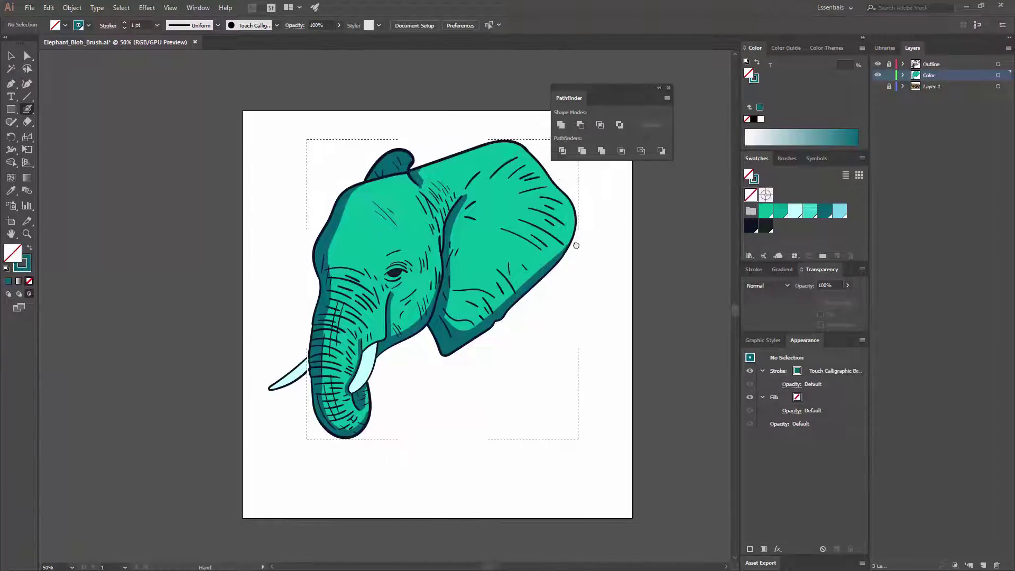
pyautogui.click(877, 86)
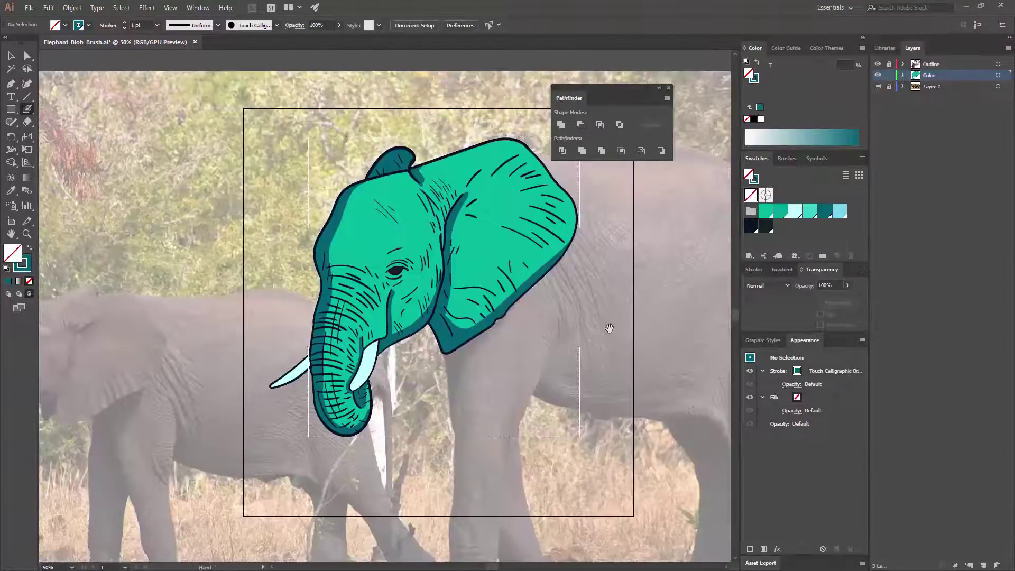
pyautogui.moveTo(608, 327); pyautogui.dragTo(480, 212)
pyautogui.moveTo(589, 271); pyautogui.dragTo(569, 322)
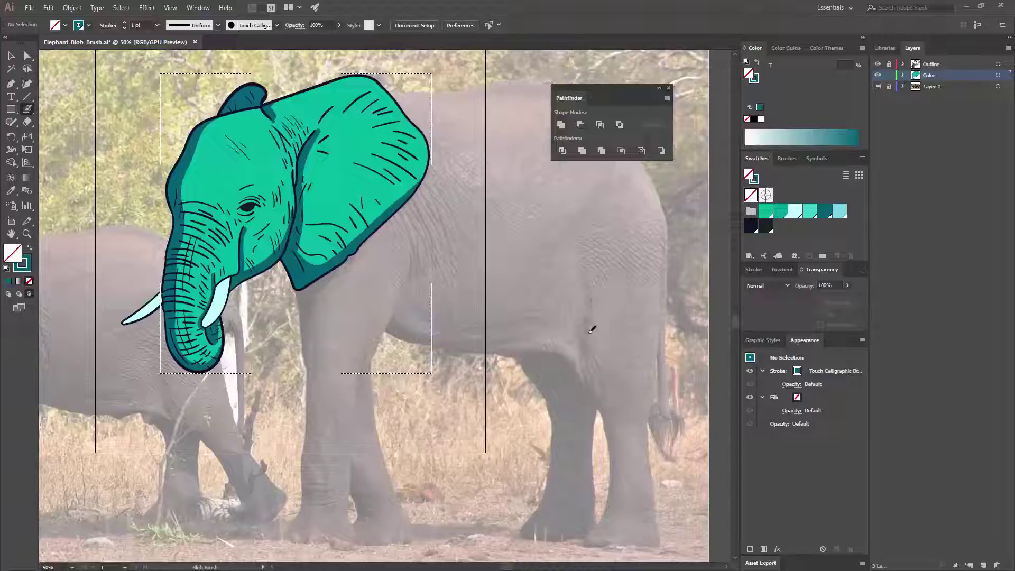
pyautogui.moveTo(331, 328); pyautogui.dragTo(726, 289)
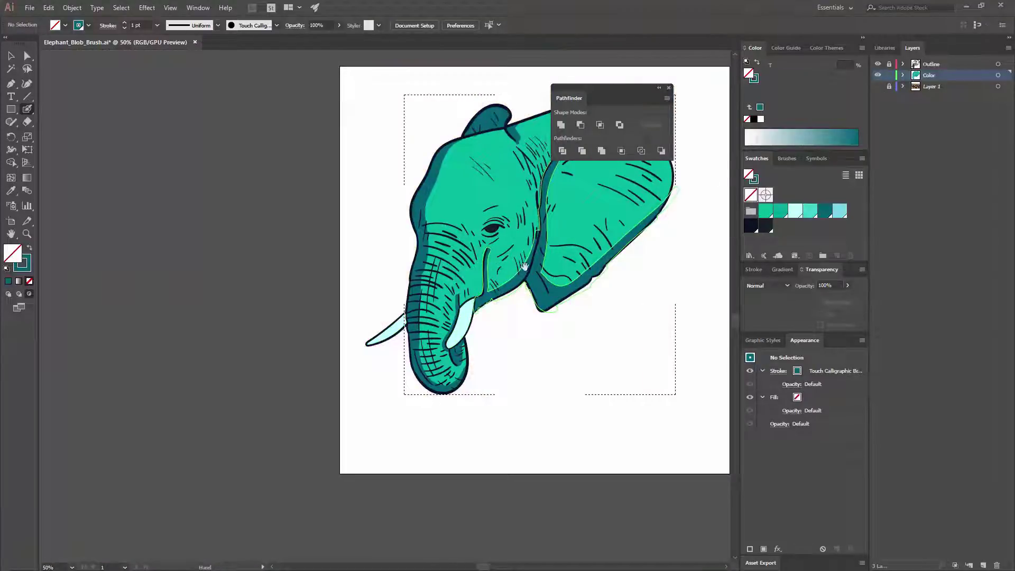
# Clean up the shadow along the top of the forehead and round off the crease shadow beside the small far ear
pyautogui.moveTo(475, 264); pyautogui.dragTo(418, 309)
pyautogui.hotkey('ctrl', '=')
pyautogui.hotkey('ctrl', '=')
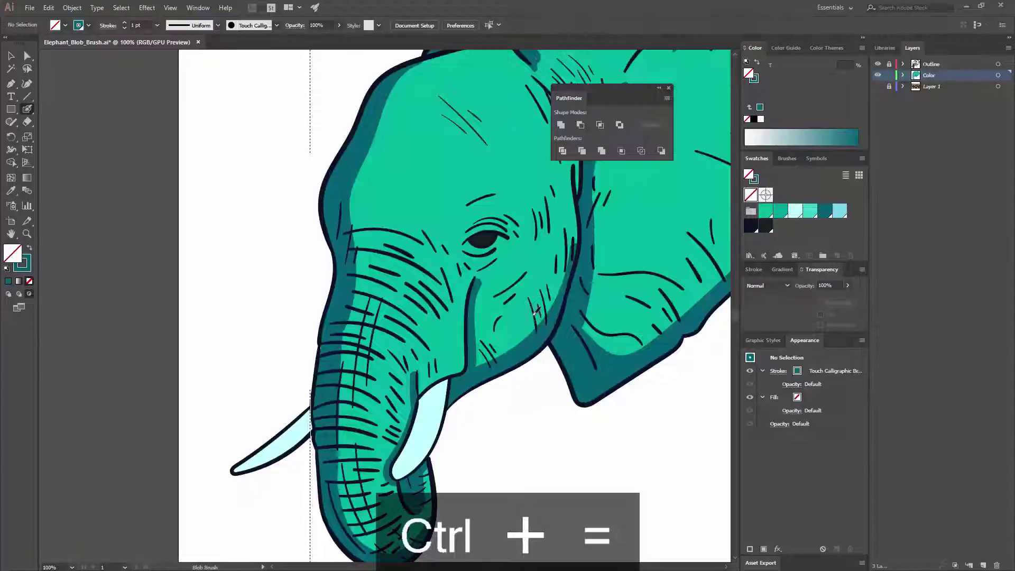
pyautogui.moveTo(512, 281); pyautogui.dragTo(494, 328)
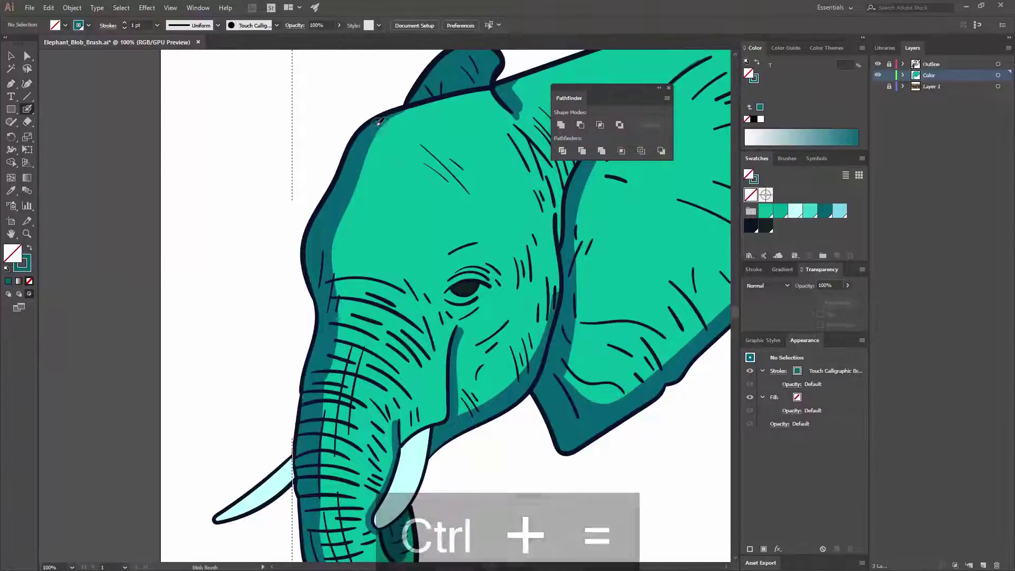
pyautogui.hotkey('ctrl', 'z')
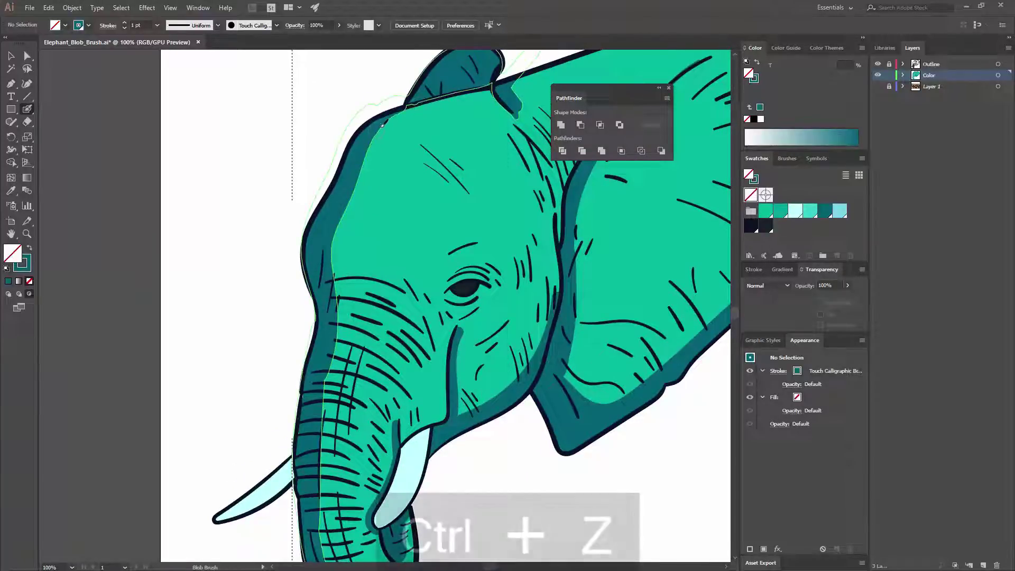
pyautogui.moveTo(501, 98)
pyautogui.mouseDown()
pyautogui.moveTo(430, 164)
pyautogui.moveTo(484, 127)
pyautogui.mouseUp()
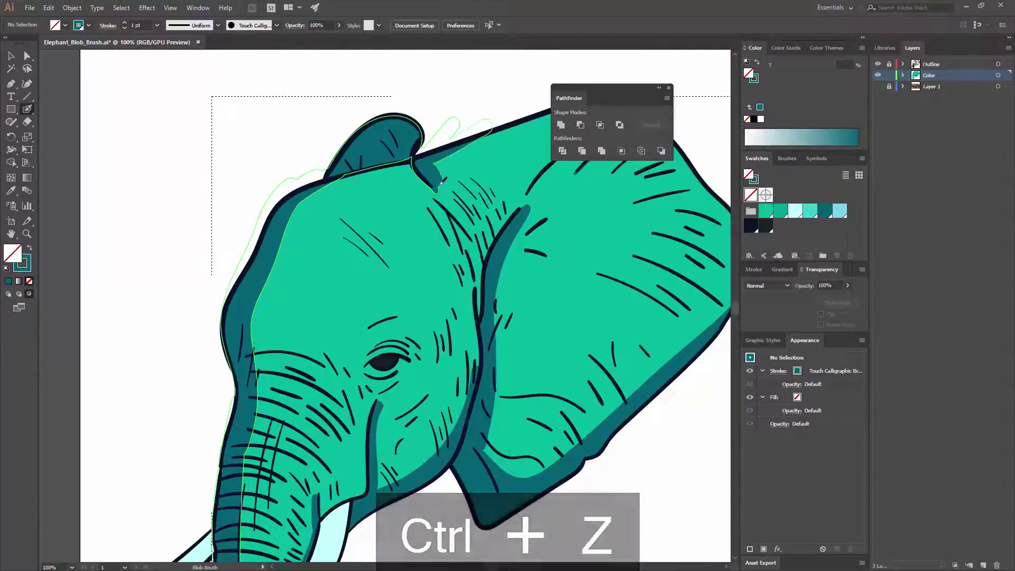
pyautogui.moveTo(439, 190); pyautogui.dragTo(434, 174)
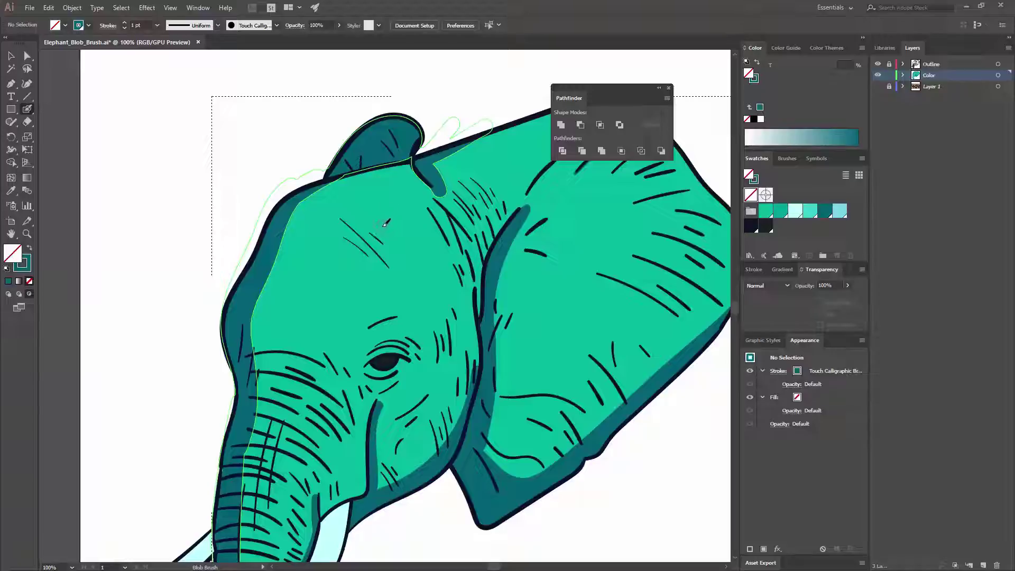
# Paint thin dark teal shadows alongside the three diagonal wrinkles on the upper forehead
pyautogui.moveTo(405, 262); pyautogui.dragTo(419, 218)
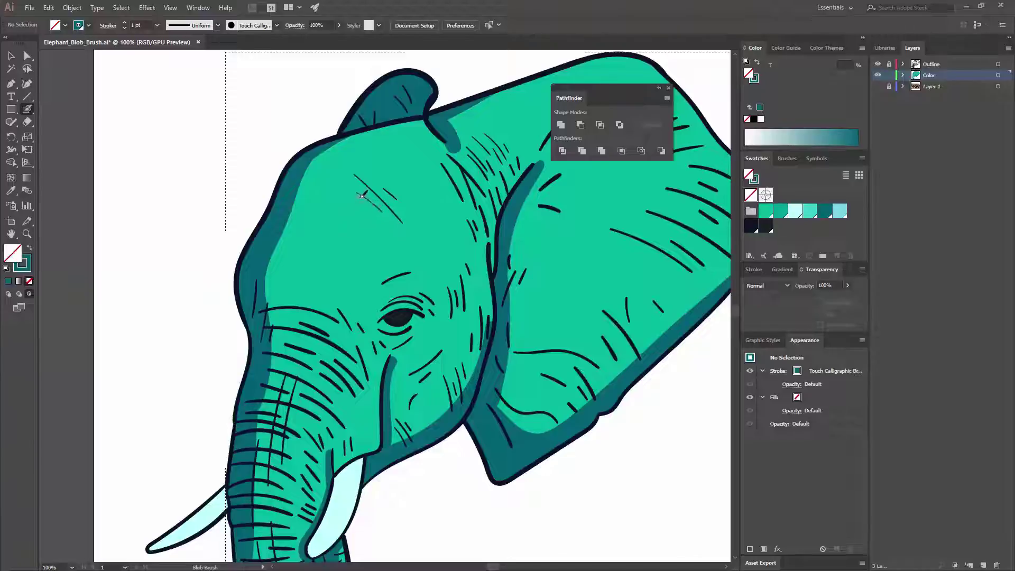
pyautogui.moveTo(361, 173); pyautogui.dragTo(396, 200)
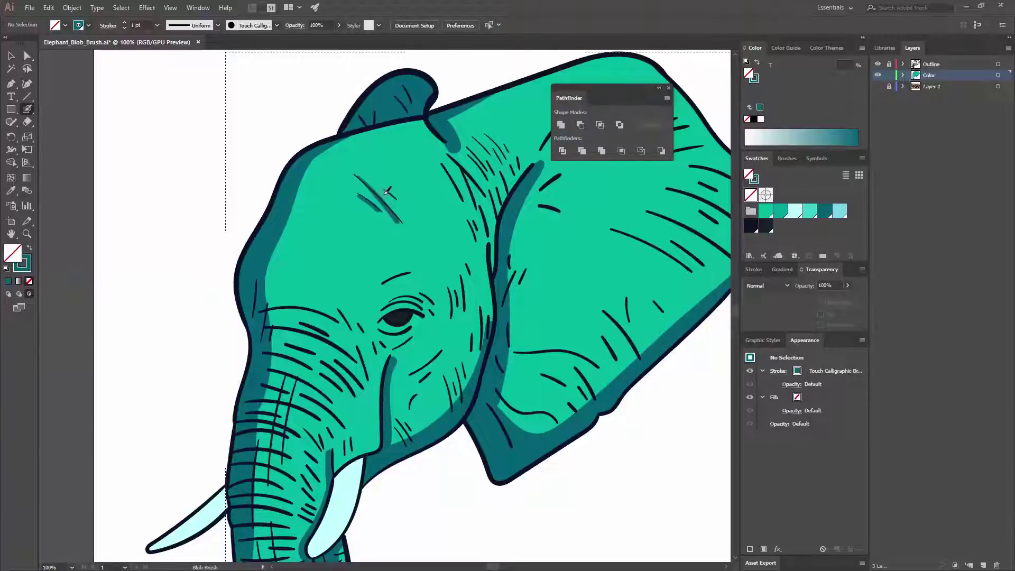
pyautogui.hotkey('ctrl', '=')
pyautogui.hotkey('ctrl', 'z')
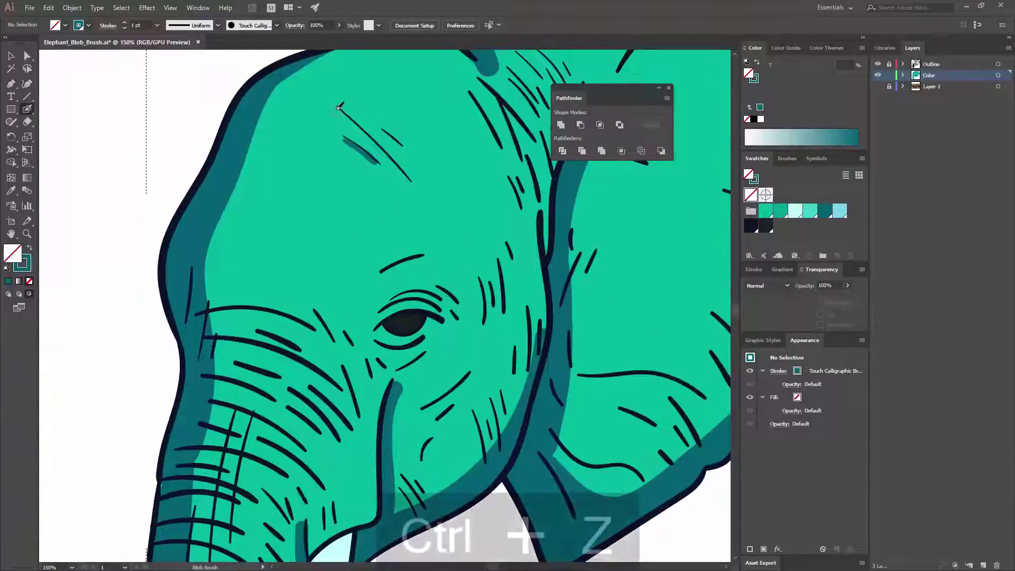
pyautogui.moveTo(336, 108); pyautogui.dragTo(408, 172)
pyautogui.moveTo(384, 128); pyautogui.dragTo(408, 159)
# Shade the crease where the head meets the large ear and the short wrinkles at the temple beside it
pyautogui.moveTo(395, 310)
pyautogui.mouseDown()
pyautogui.moveTo(384, 239)
pyautogui.moveTo(407, 221)
pyautogui.mouseUp()
pyautogui.moveTo(497, 160); pyautogui.dragTo(462, 210)
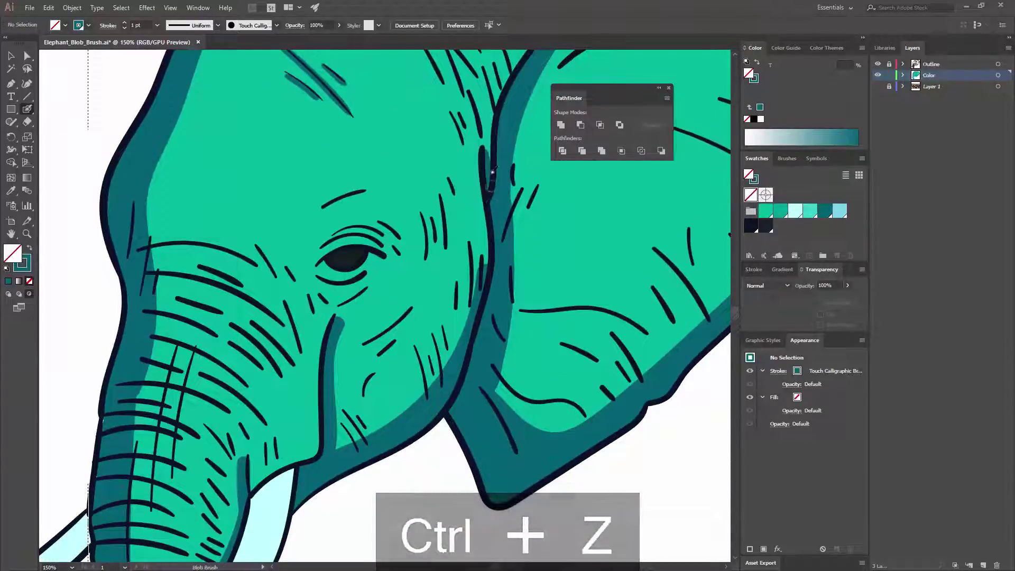
pyautogui.moveTo(484, 151)
pyautogui.mouseDown()
pyautogui.moveTo(466, 237)
pyautogui.moveTo(473, 193)
pyautogui.moveTo(537, 108)
pyautogui.mouseUp()
pyautogui.moveTo(432, 200); pyautogui.dragTo(448, 217)
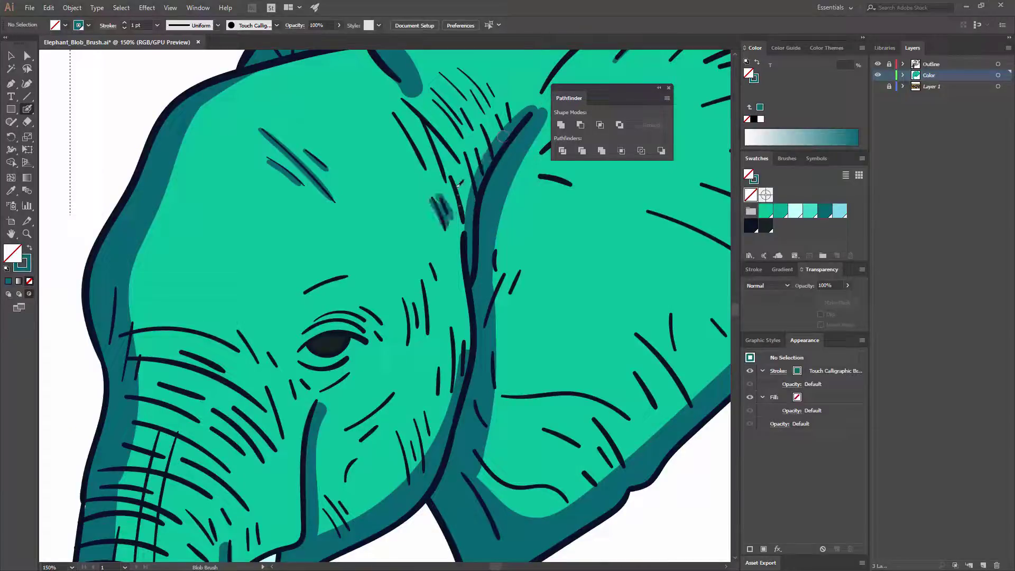
pyautogui.moveTo(449, 178); pyautogui.dragTo(463, 213)
# Add thin dark teal shadows to the cluster of wrinkles between the crown and the large ear's upper crease
pyautogui.moveTo(396, 117)
pyautogui.mouseDown()
pyautogui.moveTo(427, 174)
pyautogui.moveTo(444, 176)
pyautogui.mouseUp()
pyautogui.moveTo(412, 110); pyautogui.dragTo(455, 157)
pyautogui.moveTo(430, 92)
pyautogui.mouseDown()
pyautogui.moveTo(465, 144)
pyautogui.moveTo(468, 125)
pyautogui.mouseUp()
pyautogui.moveTo(452, 79); pyautogui.dragTo(493, 110)
pyautogui.moveTo(468, 151)
pyautogui.mouseDown()
pyautogui.moveTo(481, 184)
pyautogui.moveTo(487, 172)
pyautogui.mouseUp()
pyautogui.moveTo(483, 126)
pyautogui.mouseDown()
pyautogui.moveTo(498, 164)
pyautogui.moveTo(494, 113)
pyautogui.moveTo(505, 141)
pyautogui.mouseUp()
# Paint dark teal shadows around the eye's corners and under the upper eyelid fold
pyautogui.press('space')
pyautogui.moveTo(414, 322); pyautogui.dragTo(470, 156)
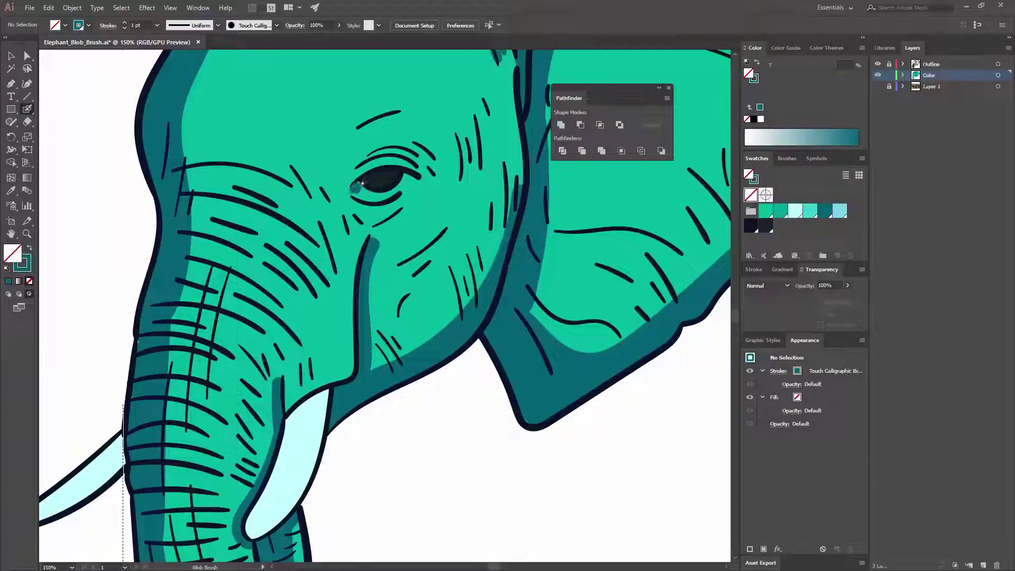
pyautogui.moveTo(356, 186)
pyautogui.mouseDown()
pyautogui.moveTo(390, 172)
pyautogui.moveTo(419, 180)
pyautogui.mouseUp()
pyautogui.moveTo(366, 158); pyautogui.dragTo(407, 151)
# Add dark teal shadows to the diagonal folds and short wrinkle lines on the cheek below the eye
pyautogui.moveTo(398, 265); pyautogui.dragTo(443, 227)
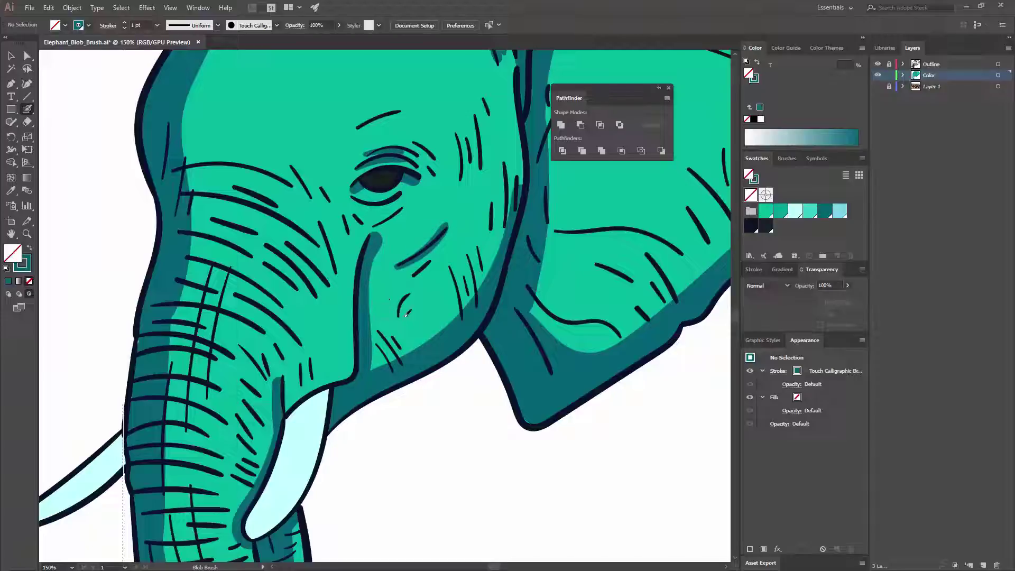
pyautogui.moveTo(399, 317); pyautogui.dragTo(428, 262)
pyautogui.moveTo(449, 269); pyautogui.dragTo(462, 320)
pyautogui.moveTo(459, 271)
pyautogui.mouseDown()
pyautogui.moveTo(472, 299)
pyautogui.moveTo(474, 257)
pyautogui.moveTo(467, 315)
pyautogui.mouseUp()
pyautogui.moveTo(380, 330); pyautogui.dragTo(397, 364)
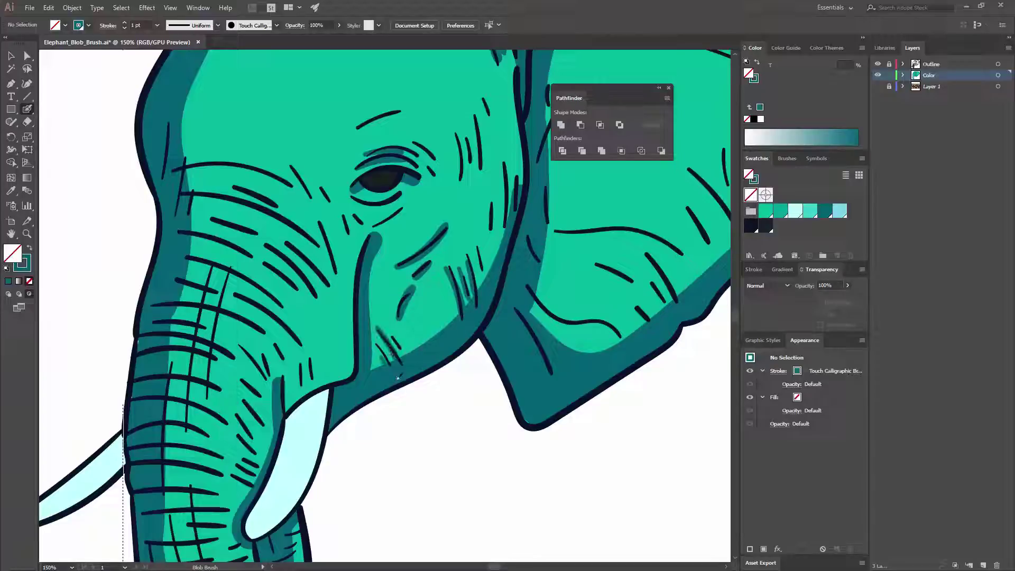
# Paint dark teal shadows beneath the curved folds in the lower part of the large ear
pyautogui.moveTo(604, 298); pyautogui.dragTo(473, 341)
pyautogui.moveTo(417, 265)
pyautogui.mouseDown()
pyautogui.moveTo(438, 277)
pyautogui.moveTo(493, 272)
pyautogui.moveTo(547, 296)
pyautogui.mouseUp()
pyautogui.moveTo(574, 263); pyautogui.dragTo(515, 341)
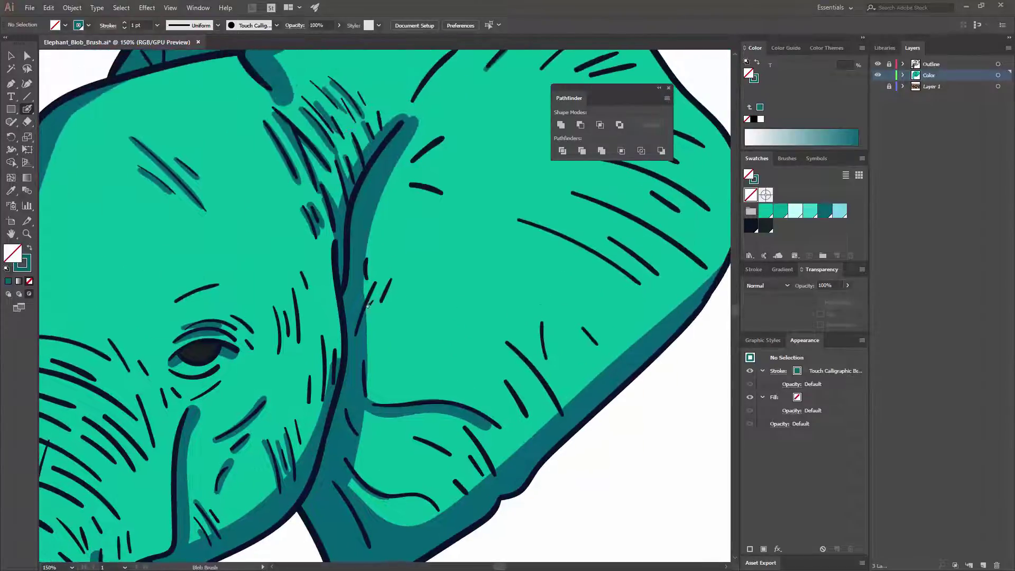
# Shade the short wrinkle lines along the large ear's inner edge, including the two near the top of its crease
pyautogui.moveTo(378, 312); pyautogui.dragTo(390, 290)
pyautogui.moveTo(360, 330); pyautogui.dragTo(379, 289)
pyautogui.moveTo(411, 188); pyautogui.dragTo(439, 197)
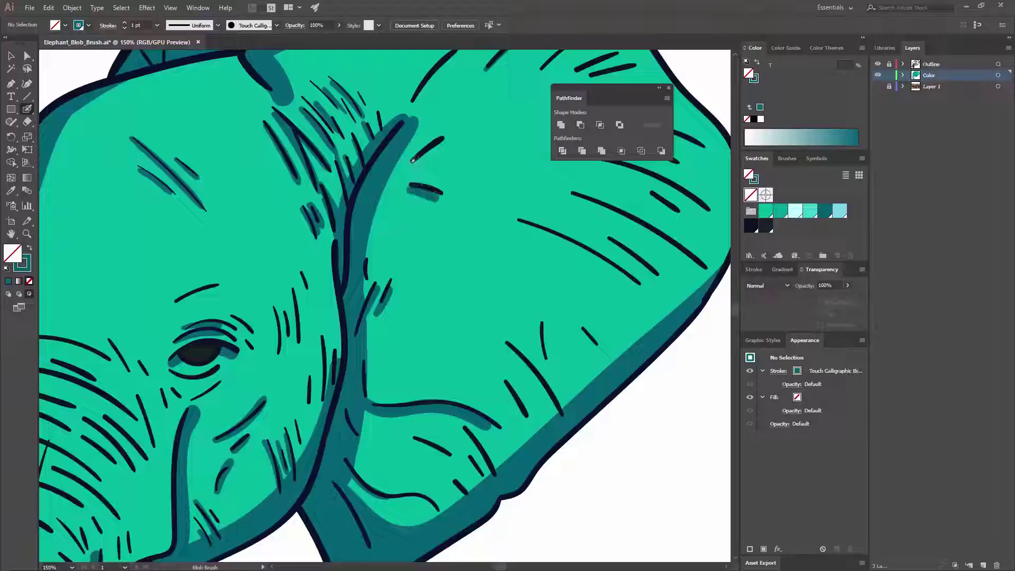
pyautogui.moveTo(409, 165); pyautogui.dragTo(444, 142)
# Paint dark teal shadows beneath the long diagonal wrinkles in the middle of the large ear, redoing uneven strokes
pyautogui.moveTo(539, 227)
pyautogui.mouseDown()
pyautogui.moveTo(494, 213)
pyautogui.moveTo(593, 271)
pyautogui.mouseUp()
pyautogui.hotkey('ctrl', 'z')
pyautogui.moveTo(475, 206); pyautogui.dragTo(600, 272)
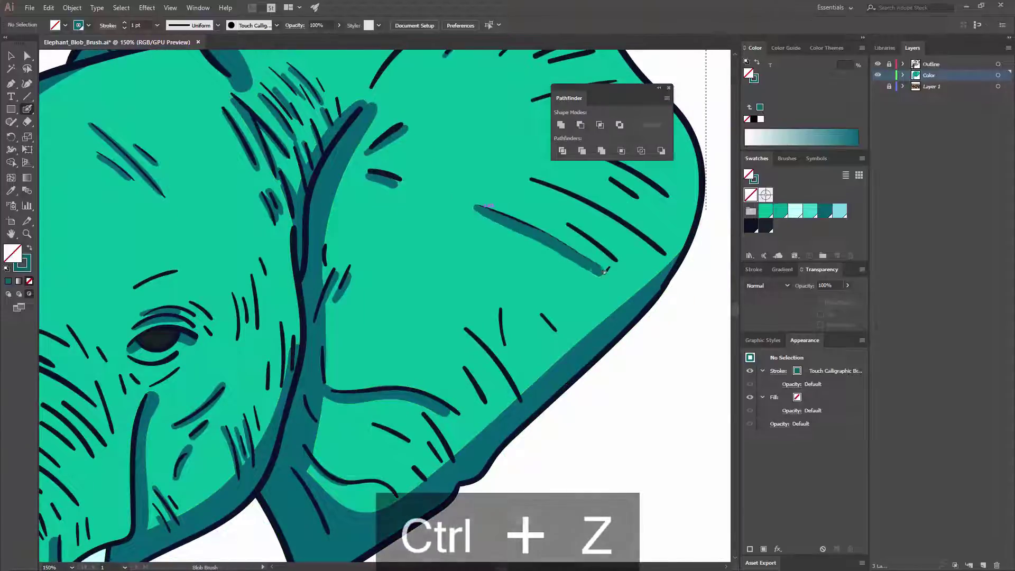
pyautogui.moveTo(570, 225); pyautogui.dragTo(612, 254)
pyautogui.moveTo(532, 181); pyautogui.dragTo(655, 252)
pyautogui.hotkey('ctrl', 'z')
pyautogui.moveTo(532, 181); pyautogui.dragTo(659, 242)
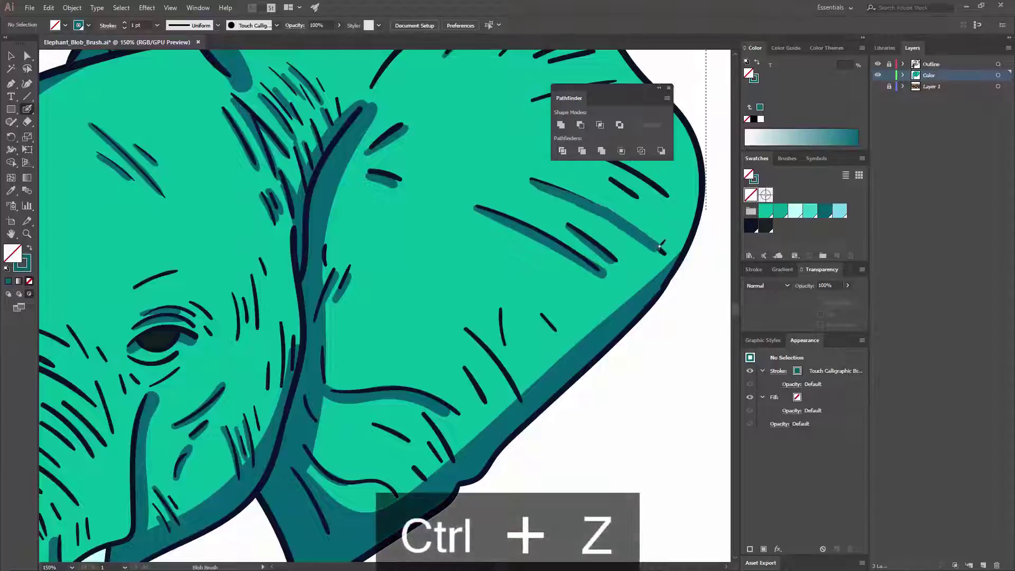
# Paint a dark teal shadow beneath the topmost wrinkle at the base of the trunk and the short wrinkle below it
pyautogui.hotkey('ctrl', '-')
pyautogui.hotkey('ctrl', '-')
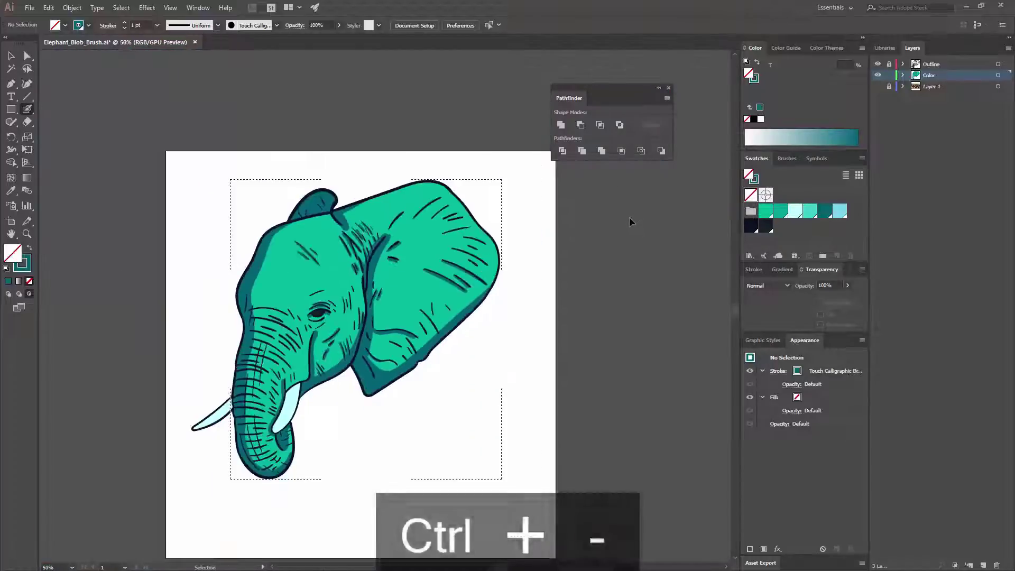
pyautogui.hotkey('ctrl', '=')
pyautogui.hotkey('ctrl', '=')
pyautogui.moveTo(228, 419); pyautogui.dragTo(530, 235)
pyautogui.moveTo(289, 132); pyautogui.dragTo(378, 148)
pyautogui.hotkey('ctrl', 'z')
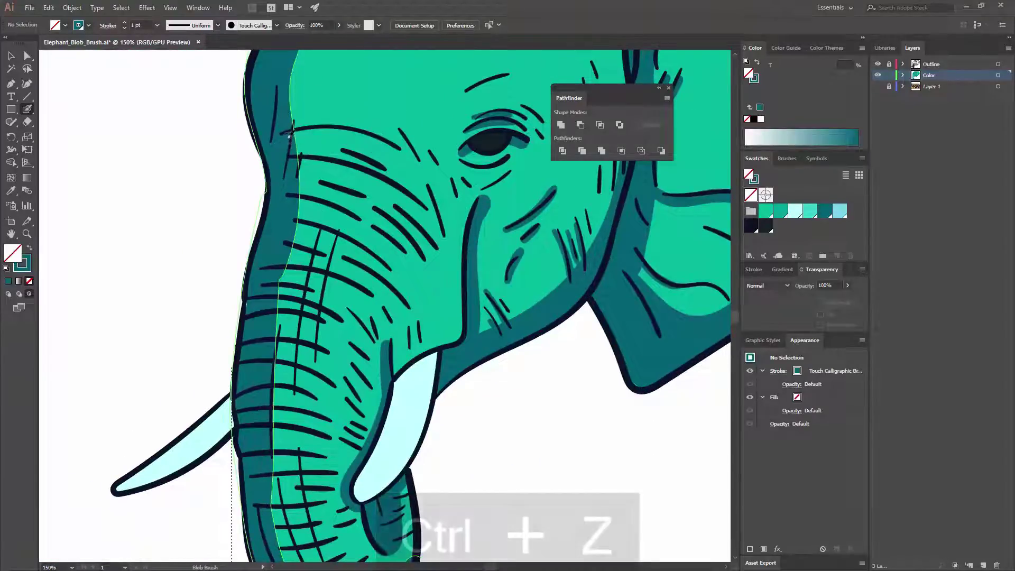
pyautogui.moveTo(290, 130)
pyautogui.mouseDown()
pyautogui.moveTo(350, 130)
pyautogui.moveTo(399, 150)
pyautogui.moveTo(381, 168)
pyautogui.mouseUp()
# Paint dark teal shadows beneath the long curved wrinkles across the upper trunk, redoing the uneven stroke
pyautogui.moveTo(298, 157); pyautogui.dragTo(425, 204)
pyautogui.hotkey('ctrl', 'z')
pyautogui.moveTo(292, 157)
pyautogui.mouseDown()
pyautogui.moveTo(331, 160)
pyautogui.moveTo(423, 209)
pyautogui.mouseUp()
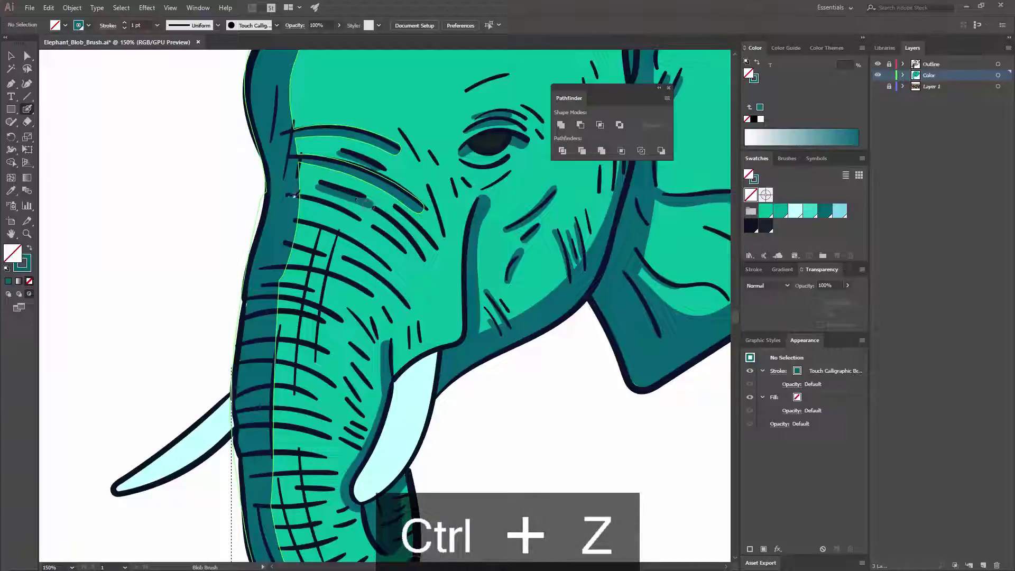
pyautogui.moveTo(293, 195); pyautogui.dragTo(359, 227)
pyautogui.moveTo(297, 221); pyautogui.dragTo(390, 270)
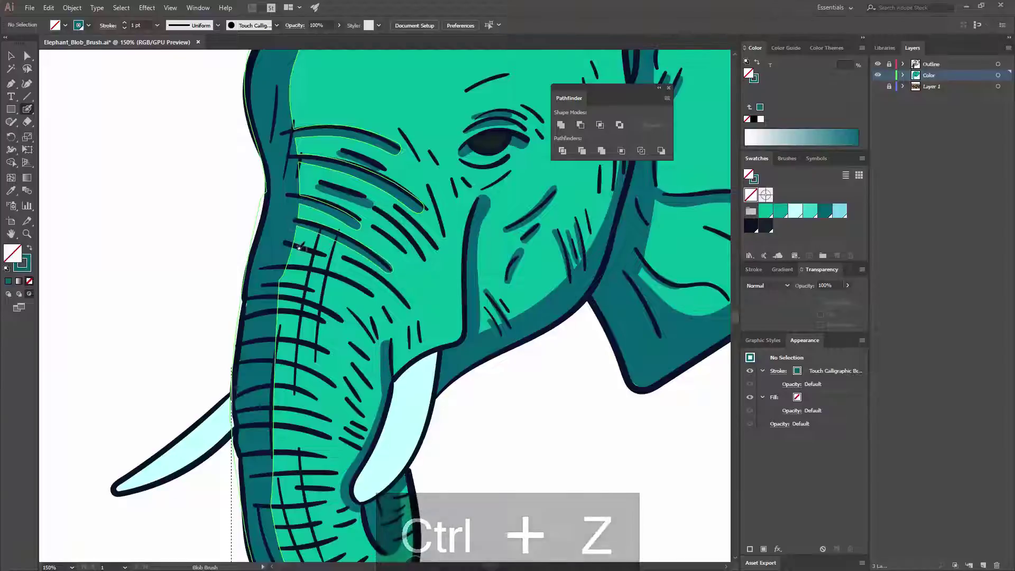
pyautogui.moveTo(287, 245); pyautogui.dragTo(324, 257)
pyautogui.moveTo(264, 285); pyautogui.dragTo(313, 289)
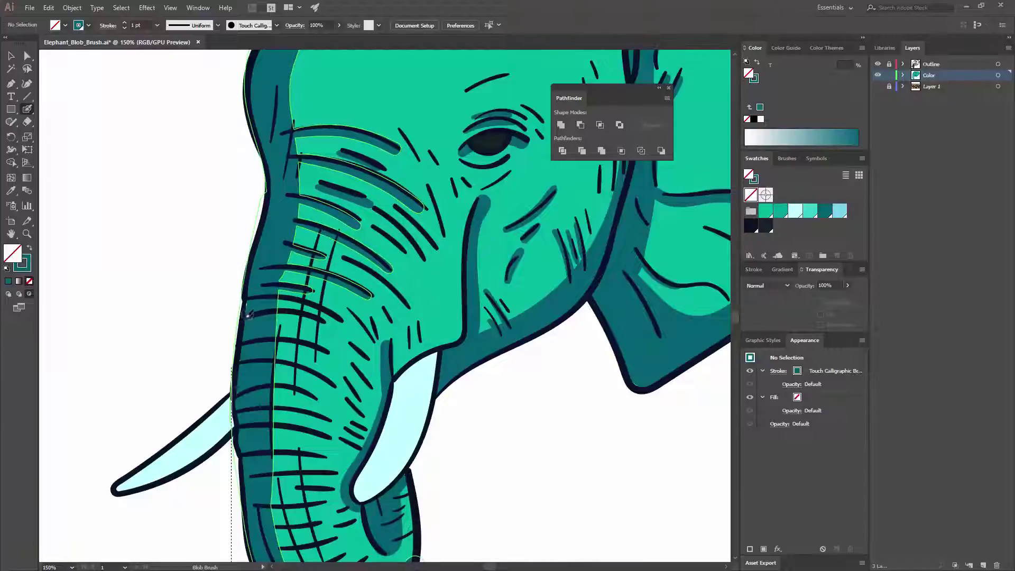
# Paint dark teal shadows beneath the horizontal wrinkles across the middle of the trunk
pyautogui.moveTo(317, 359); pyautogui.dragTo(338, 221)
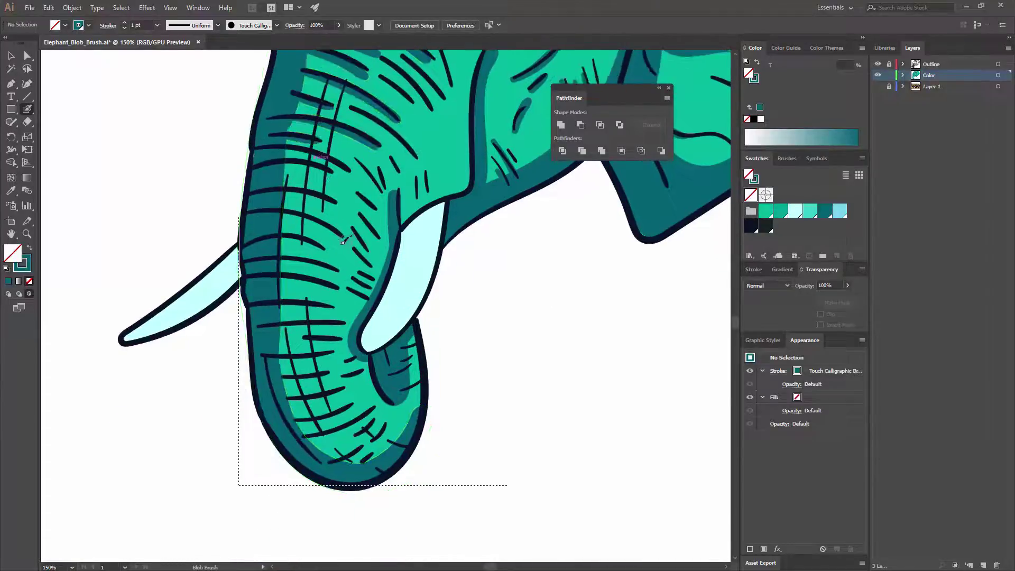
pyautogui.moveTo(277, 279); pyautogui.dragTo(325, 285)
pyautogui.moveTo(268, 256)
pyautogui.mouseDown()
pyautogui.moveTo(328, 268)
pyautogui.moveTo(328, 256)
pyautogui.mouseUp()
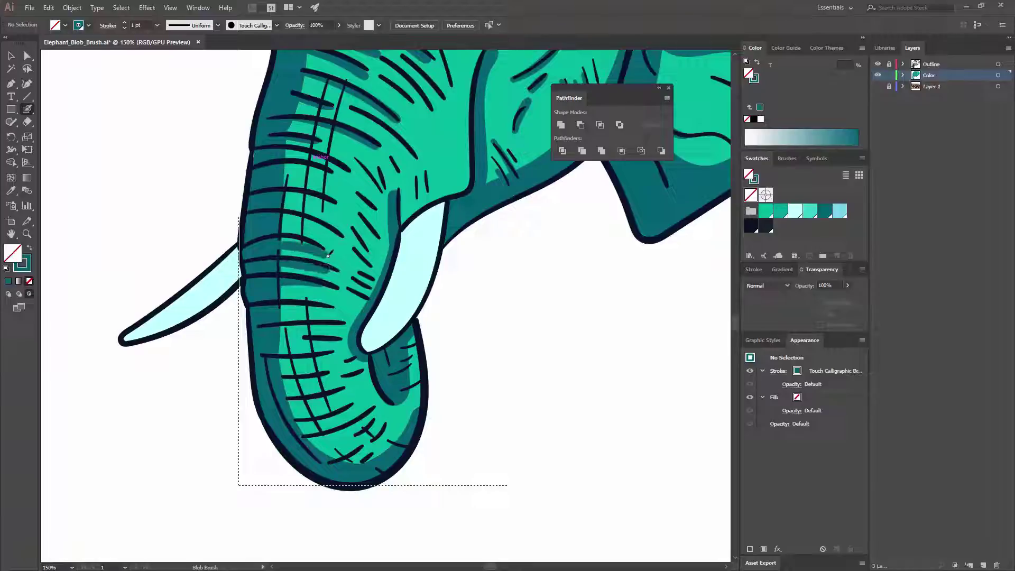
pyautogui.moveTo(277, 214); pyautogui.dragTo(333, 232)
pyautogui.moveTo(283, 194); pyautogui.dragTo(336, 209)
pyautogui.moveTo(286, 167)
pyautogui.mouseDown()
pyautogui.moveTo(332, 179)
pyautogui.moveTo(333, 170)
pyautogui.mouseUp()
# Shade the wrinkles around the bottom bend of the trunk and the short line on its curled tip in dark teal
pyautogui.moveTo(294, 409); pyautogui.dragTo(341, 394)
pyautogui.moveTo(300, 427); pyautogui.dragTo(349, 410)
pyautogui.moveTo(307, 442); pyautogui.dragTo(372, 410)
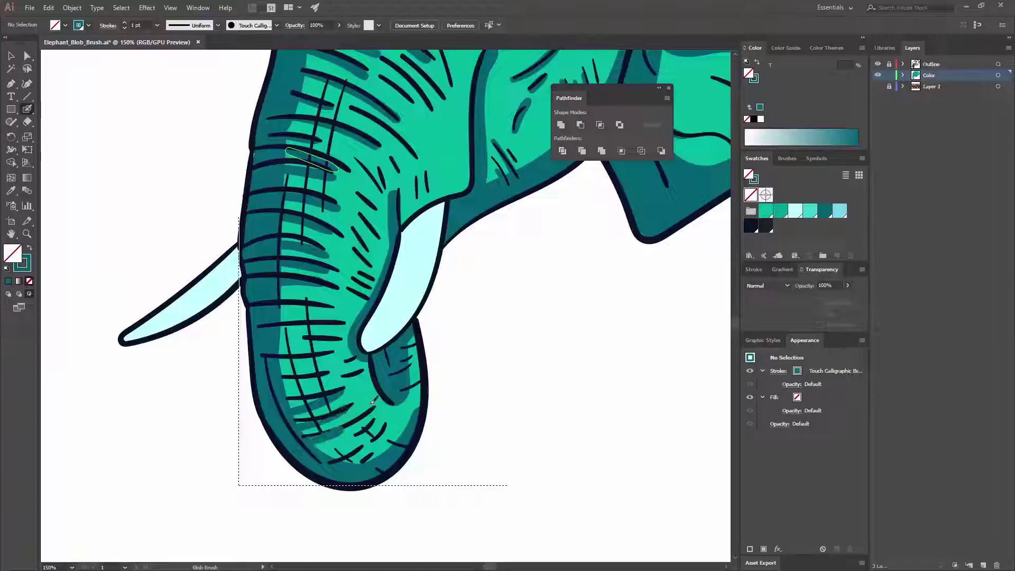
pyautogui.moveTo(334, 460); pyautogui.dragTo(386, 425)
pyautogui.moveTo(411, 364); pyautogui.dragTo(420, 369)
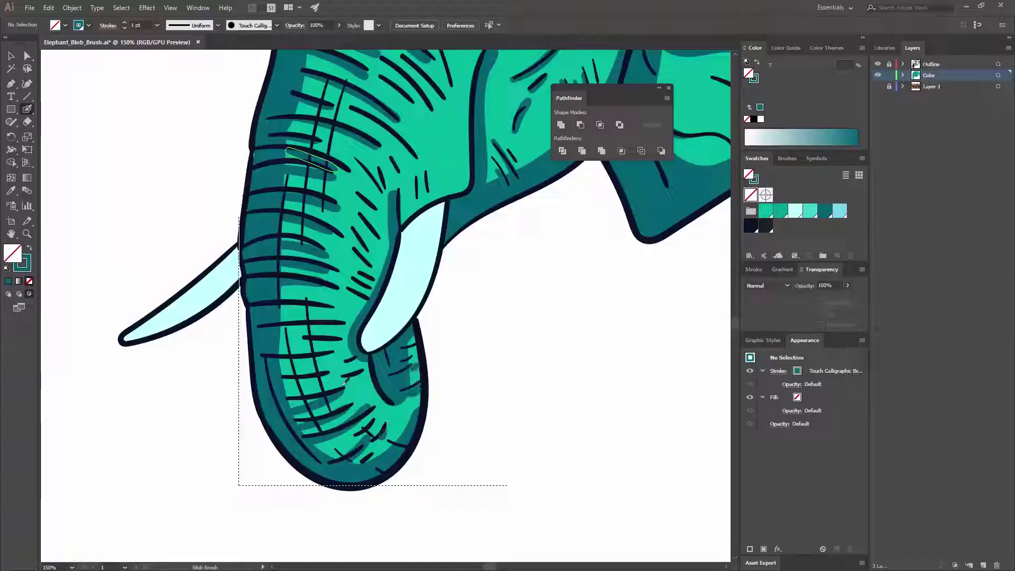
# Paint dark teal shadows beneath the remaining wrinkles on the lower trunk beside and just below the front tusk
pyautogui.moveTo(336, 378); pyautogui.dragTo(355, 370)
pyautogui.moveTo(289, 380); pyautogui.dragTo(335, 373)
pyautogui.moveTo(277, 361); pyautogui.dragTo(336, 353)
pyautogui.moveTo(305, 341)
pyautogui.mouseDown()
pyautogui.moveTo(339, 341)
pyautogui.moveTo(345, 324)
pyautogui.mouseUp()
pyautogui.moveTo(290, 308)
pyautogui.mouseDown()
pyautogui.moveTo(336, 311)
pyautogui.moveTo(372, 293)
pyautogui.mouseUp()
# Shade the short diagonal wrinkles on the trunk just above the front tusk in dark teal
pyautogui.moveTo(355, 234)
pyautogui.mouseDown()
pyautogui.moveTo(371, 260)
pyautogui.moveTo(376, 242)
pyautogui.mouseUp()
pyautogui.moveTo(356, 195); pyautogui.dragTo(376, 211)
pyautogui.moveTo(360, 166)
pyautogui.mouseDown()
pyautogui.moveTo(380, 191)
pyautogui.moveTo(399, 182)
pyautogui.moveTo(400, 221)
pyautogui.mouseUp()
pyautogui.moveTo(402, 185)
pyautogui.mouseDown()
pyautogui.moveTo(414, 218)
pyautogui.moveTo(478, 192)
pyautogui.moveTo(465, 235)
pyautogui.moveTo(411, 290)
pyautogui.mouseUp()
# Paint two dark teal shadow strokes around the short wrinkle above the top of the large ear's crease
pyautogui.scroll(10, 465, 195)
pyautogui.press('space')
pyautogui.moveTo(433, 195); pyautogui.dragTo(439, 251)
pyautogui.moveTo(395, 187); pyautogui.dragTo(396, 196)
pyautogui.moveTo(477, 320); pyautogui.dragTo(342, 250)
pyautogui.scroll(3, 342, 250)
pyautogui.hscroll(1, 370, 243)
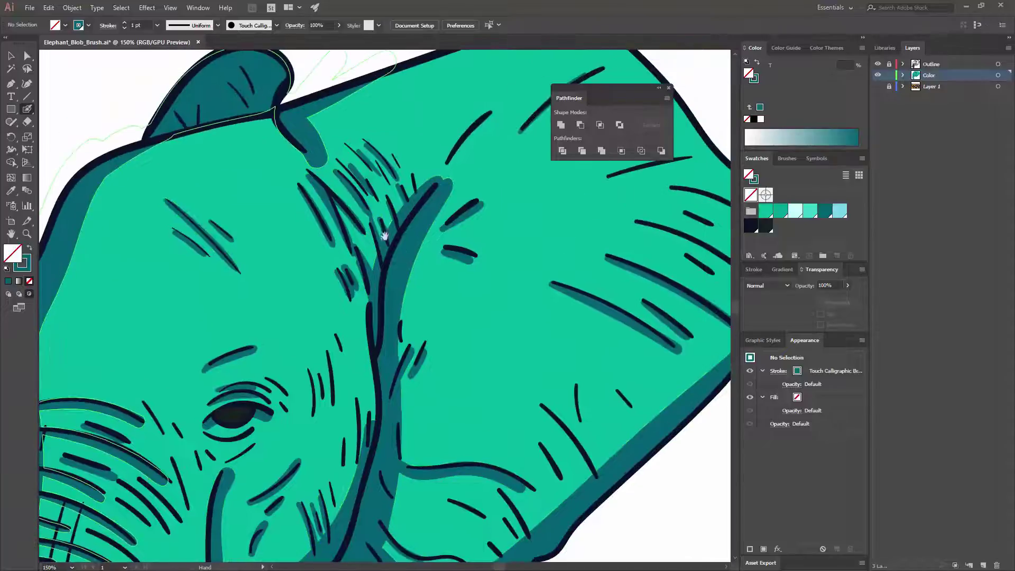
pyautogui.moveTo(399, 185)
pyautogui.mouseDown()
pyautogui.moveTo(406, 209)
pyautogui.moveTo(496, 99)
pyautogui.mouseUp()
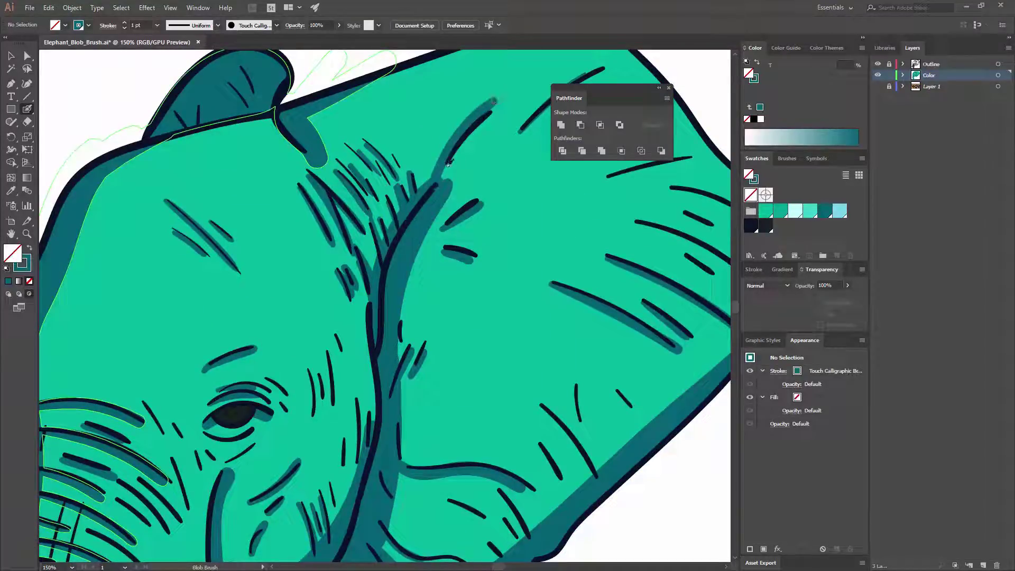
pyautogui.moveTo(449, 165); pyautogui.dragTo(494, 145)
# Change the brush's stroke colour to the light turquoise swatch
pyautogui.hotkey('ctrl', '-')
pyautogui.hotkey('ctrl', '-')
pyautogui.hotkey('ctrl', '-')
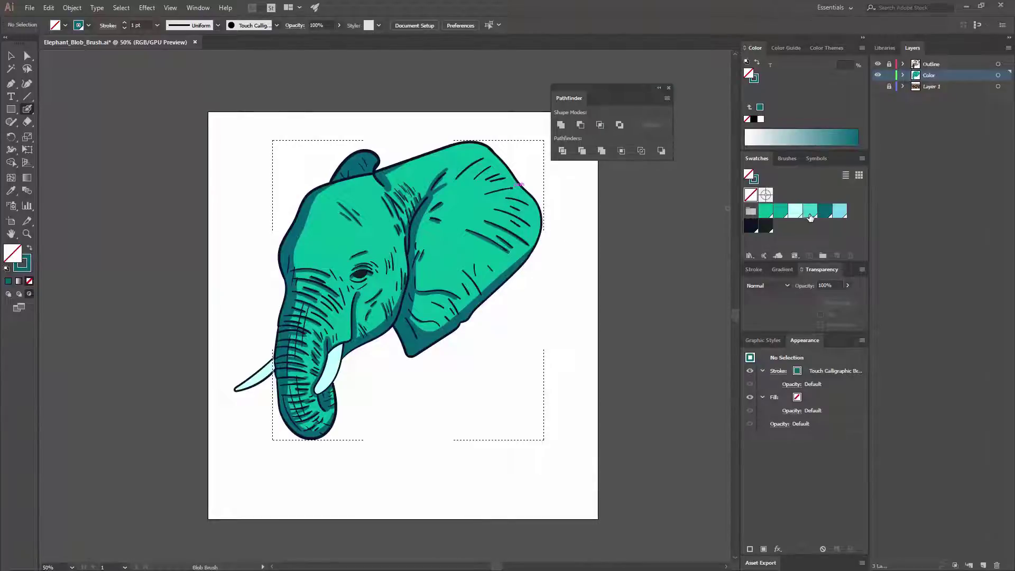
pyautogui.click(23, 267)
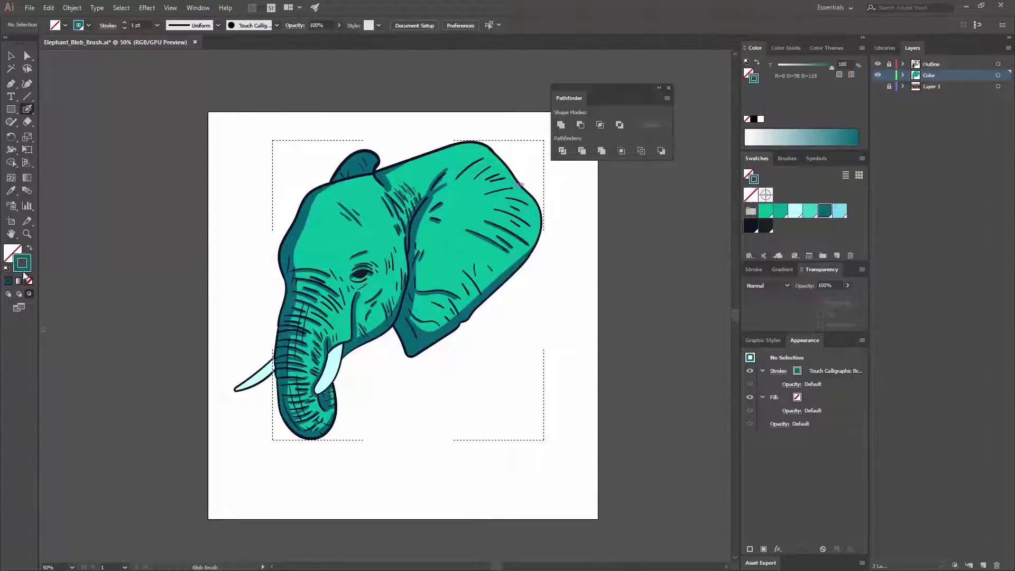
pyautogui.click(809, 212)
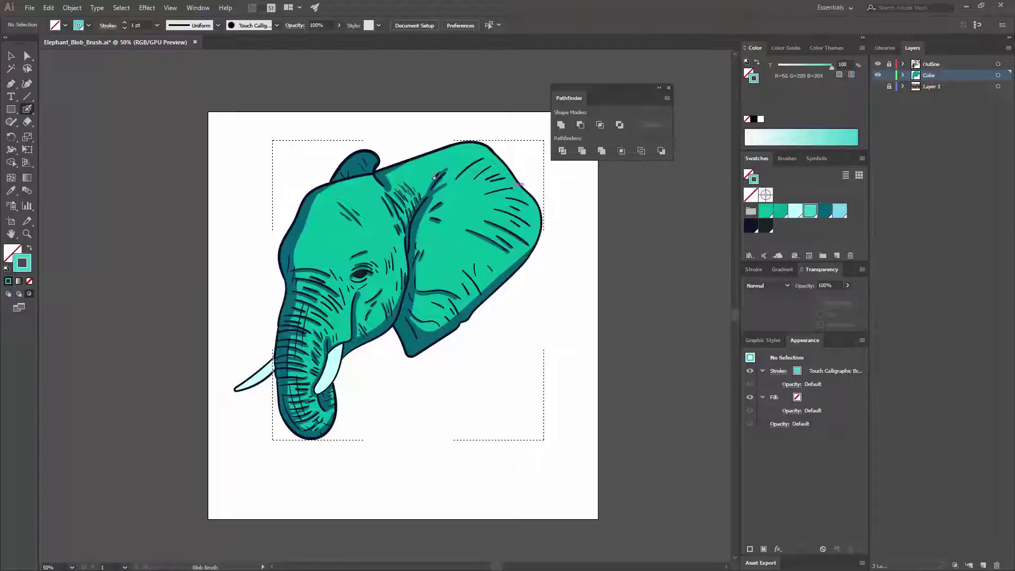
# Paint light turquoise highlight strokes beside the short wrinkle above the top of the large ear's crease
pyautogui.hotkey('ctrl', '=')
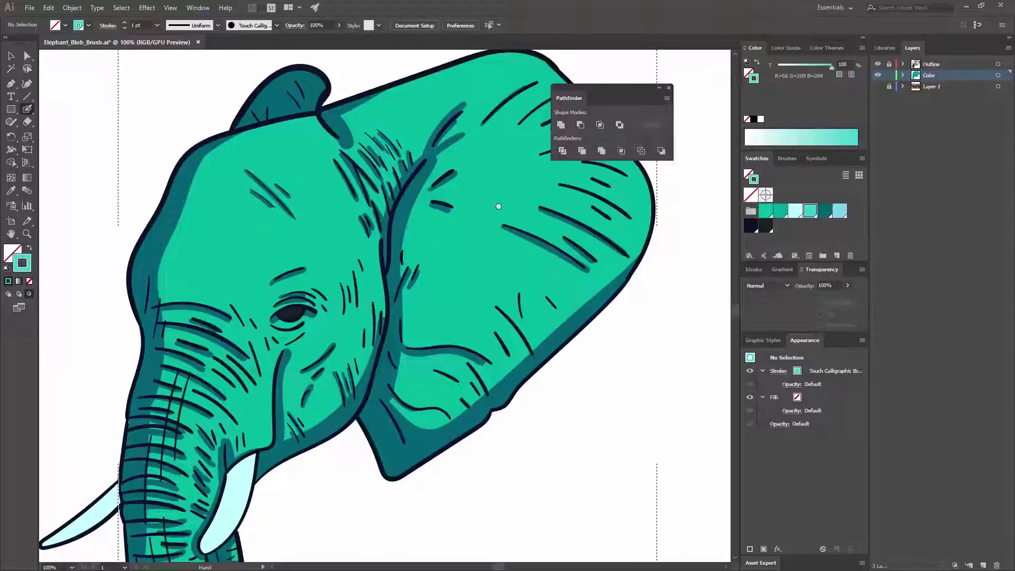
pyautogui.moveTo(498, 206); pyautogui.dragTo(501, 278)
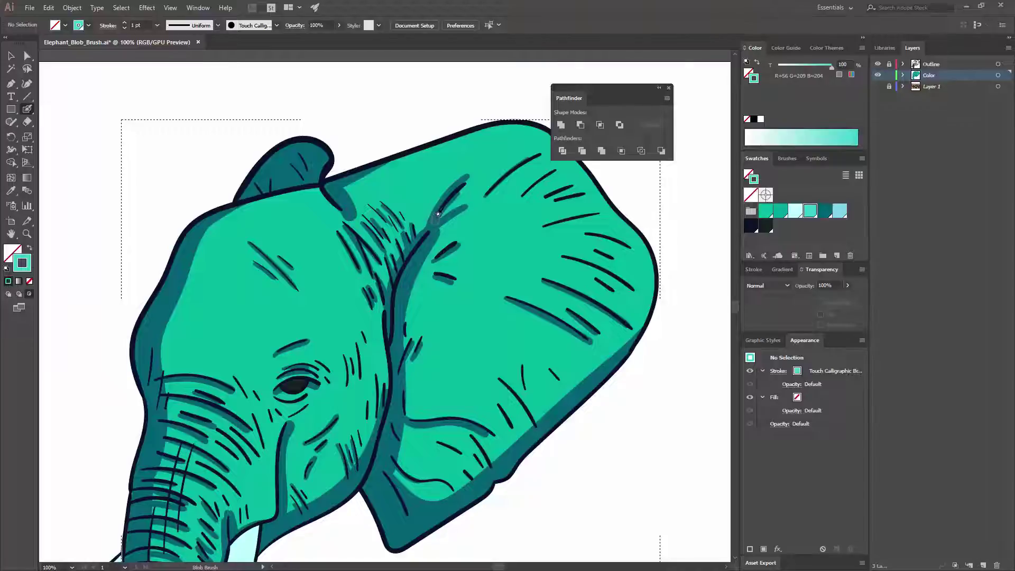
pyautogui.hotkey('ctrl', '=')
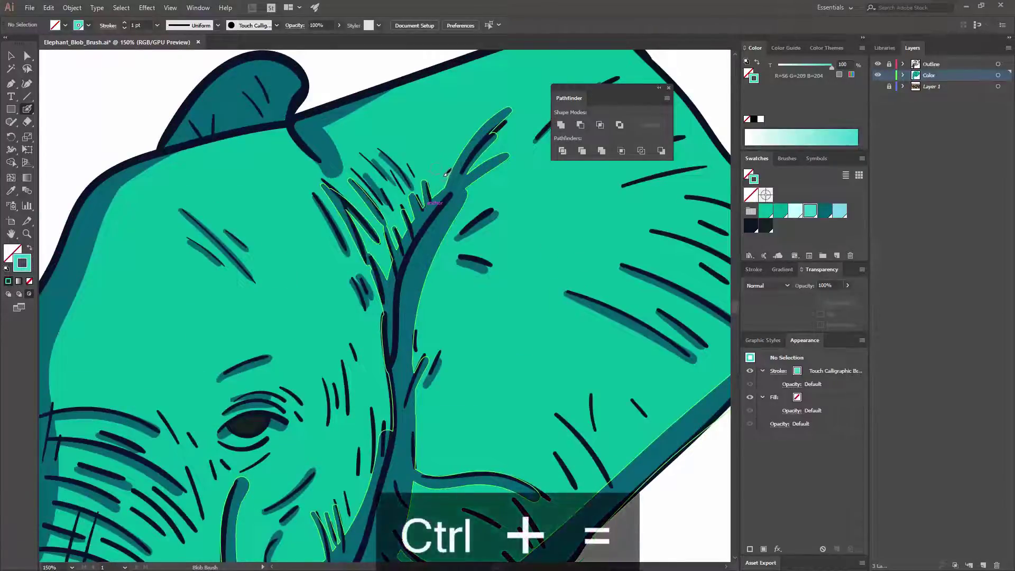
pyautogui.moveTo(445, 173)
pyautogui.mouseDown()
pyautogui.moveTo(480, 120)
pyautogui.moveTo(430, 172)
pyautogui.moveTo(440, 180)
pyautogui.moveTo(437, 154)
pyautogui.moveTo(435, 182)
pyautogui.moveTo(427, 153)
pyautogui.mouseUp()
# Paint a broad light turquoise highlight along the upper and outer edge of the large ear
pyautogui.press('space')
pyautogui.moveTo(510, 151)
pyautogui.mouseDown()
pyautogui.moveTo(362, 202)
pyautogui.moveTo(373, 199)
pyautogui.mouseUp()
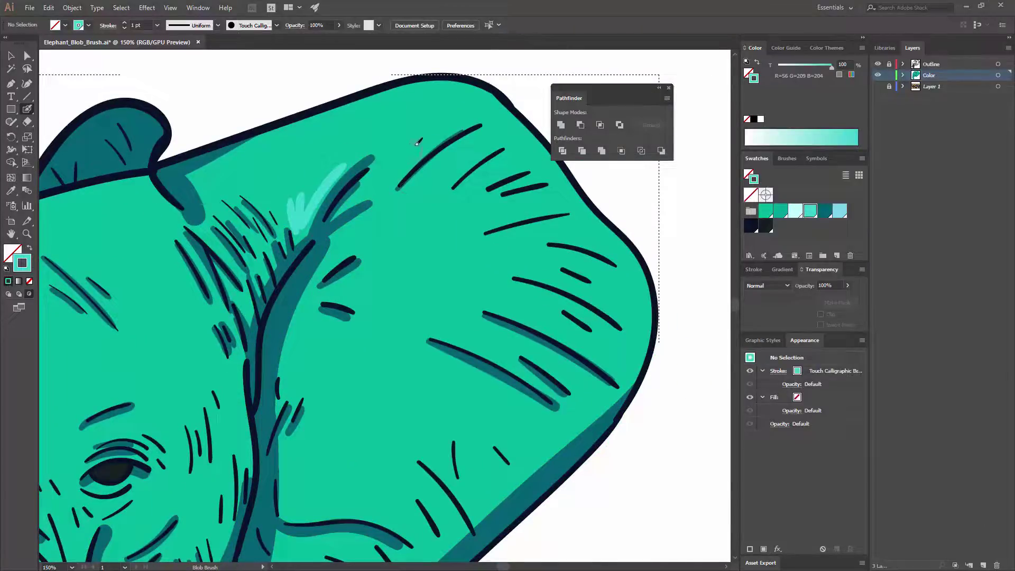
pyautogui.moveTo(301, 119)
pyautogui.mouseDown()
pyautogui.moveTo(416, 80)
pyautogui.moveTo(492, 91)
pyautogui.moveTo(629, 240)
pyautogui.moveTo(659, 285)
pyautogui.moveTo(659, 338)
pyautogui.mouseUp()
pyautogui.moveTo(260, 140)
pyautogui.mouseDown()
pyautogui.moveTo(405, 98)
pyautogui.moveTo(470, 106)
pyautogui.moveTo(504, 125)
pyautogui.moveTo(594, 214)
pyautogui.moveTo(658, 319)
pyautogui.mouseUp()
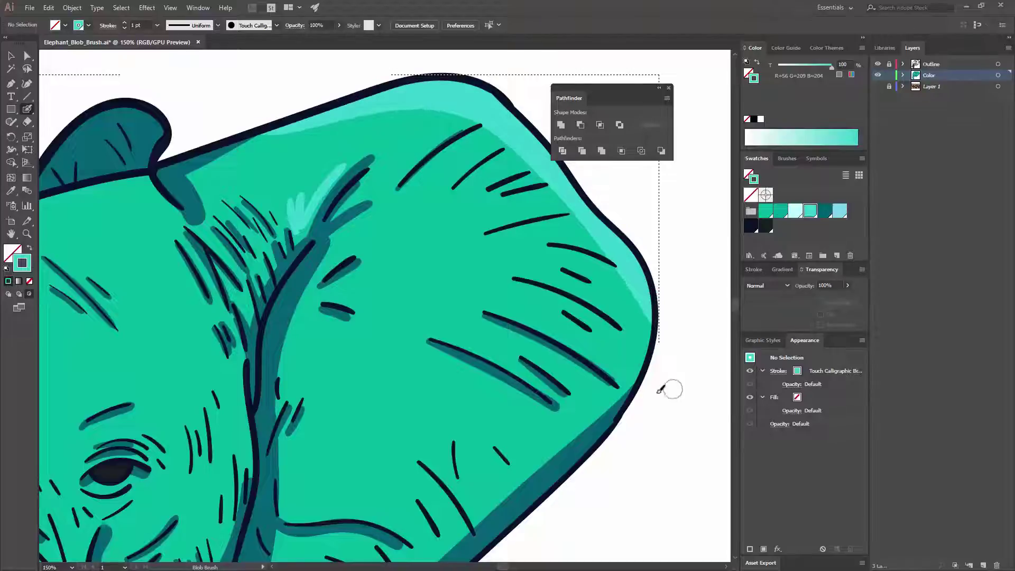
# Paint a light turquoise highlight along the top of the head in front of the small ear
pyautogui.press('space')
pyautogui.moveTo(444, 322); pyautogui.dragTo(475, 227)
pyautogui.moveTo(412, 317); pyautogui.dragTo(510, 236)
pyautogui.moveTo(425, 232)
pyautogui.mouseDown()
pyautogui.moveTo(631, 342)
pyautogui.moveTo(616, 364)
pyautogui.mouseUp()
pyautogui.moveTo(360, 166)
pyautogui.mouseDown()
pyautogui.moveTo(462, 143)
pyautogui.moveTo(496, 171)
pyautogui.moveTo(513, 164)
pyautogui.moveTo(460, 139)
pyautogui.moveTo(497, 176)
pyautogui.mouseUp()
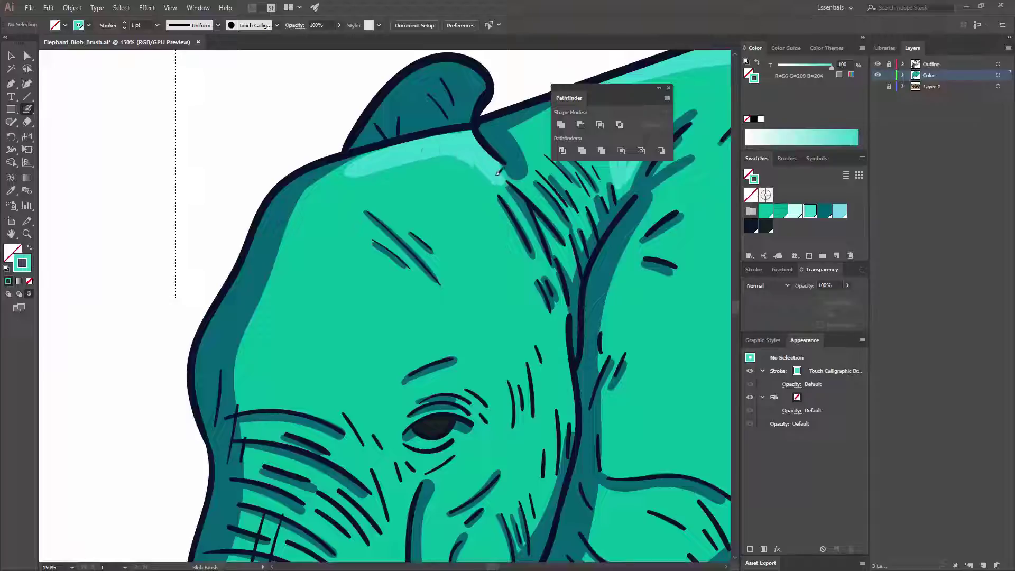
# Extend the light turquoise highlight down the back of the head between the diagonal wrinkles below the small ear
pyautogui.moveTo(488, 220)
pyautogui.mouseDown()
pyautogui.moveTo(465, 191)
pyautogui.moveTo(427, 204)
pyautogui.mouseUp()
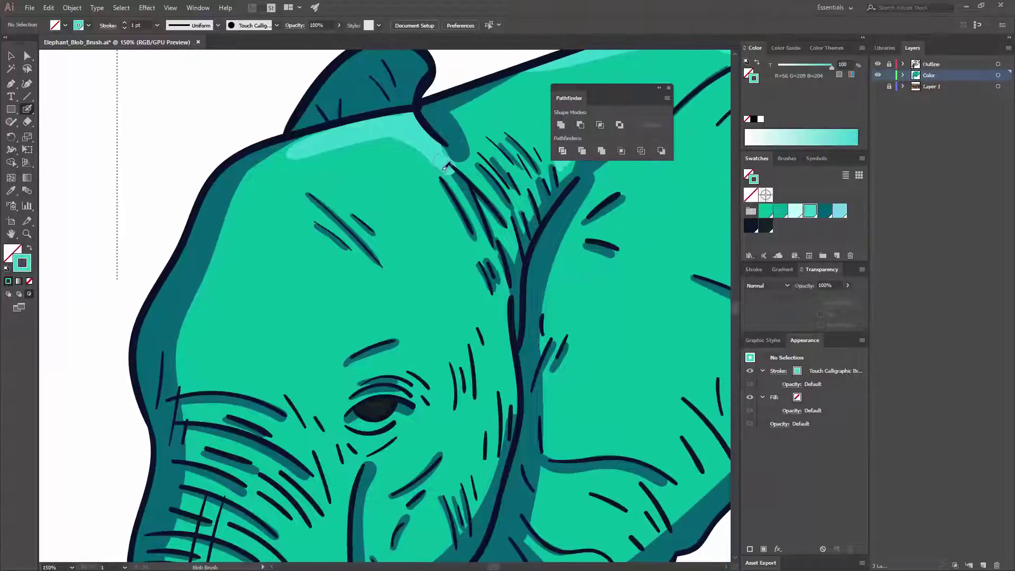
pyautogui.moveTo(450, 165); pyautogui.dragTo(479, 220)
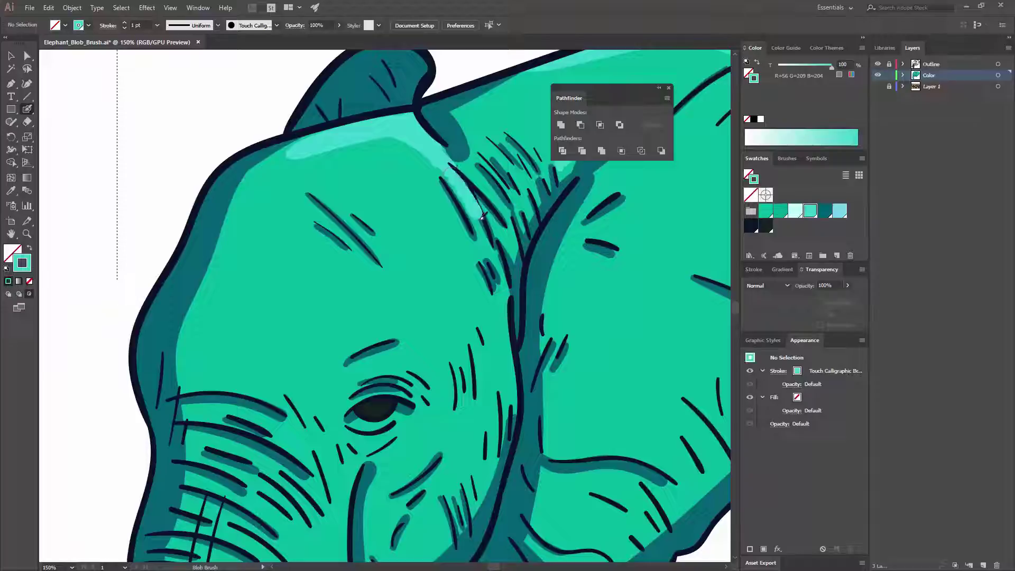
pyautogui.moveTo(470, 172)
pyautogui.mouseDown()
pyautogui.moveTo(428, 156)
pyautogui.moveTo(452, 193)
pyautogui.mouseUp()
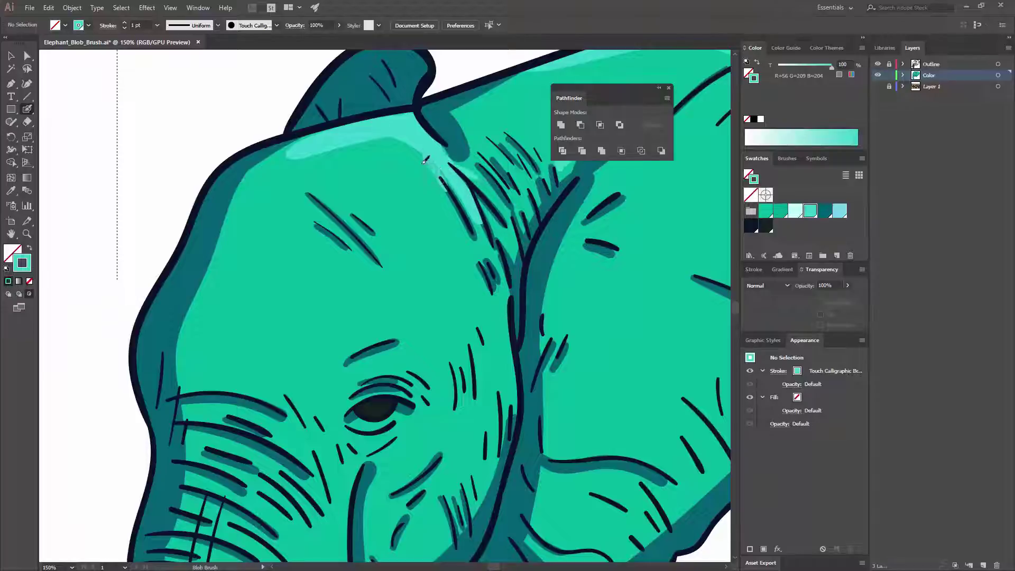
pyautogui.moveTo(415, 157); pyautogui.dragTo(444, 206)
# Paint a tapered light turquoise highlight in front of the cheek fold, filling the corner above the front tusk
pyautogui.moveTo(465, 267); pyautogui.dragTo(447, 158)
pyautogui.moveTo(423, 300)
pyautogui.mouseDown()
pyautogui.moveTo(432, 198)
pyautogui.moveTo(422, 201)
pyautogui.mouseUp()
pyautogui.moveTo(414, 165); pyautogui.dragTo(418, 243)
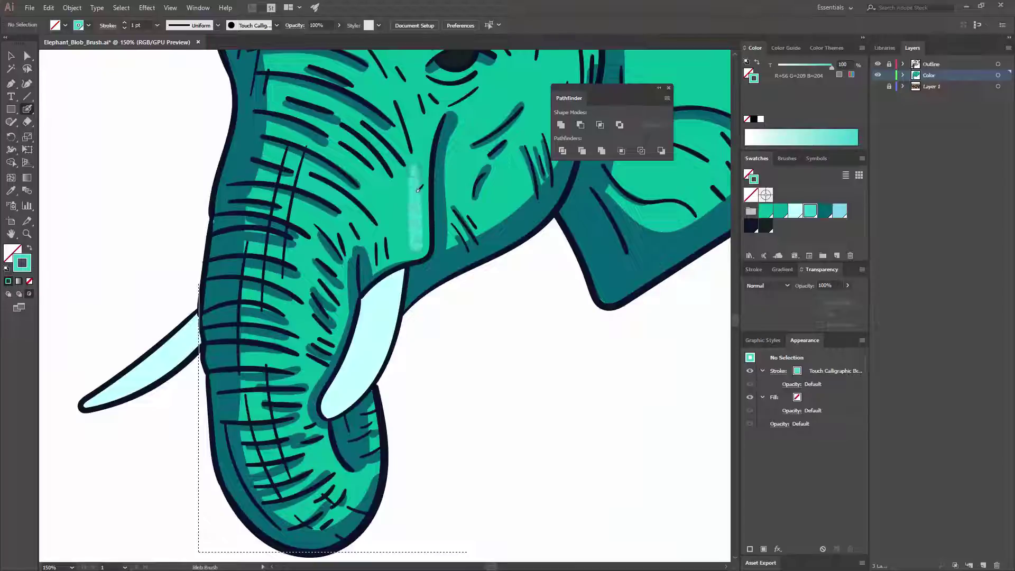
pyautogui.moveTo(418, 190)
pyautogui.mouseDown()
pyautogui.moveTo(410, 248)
pyautogui.moveTo(393, 253)
pyautogui.moveTo(413, 245)
pyautogui.moveTo(414, 184)
pyautogui.mouseUp()
pyautogui.moveTo(420, 242); pyautogui.dragTo(416, 160)
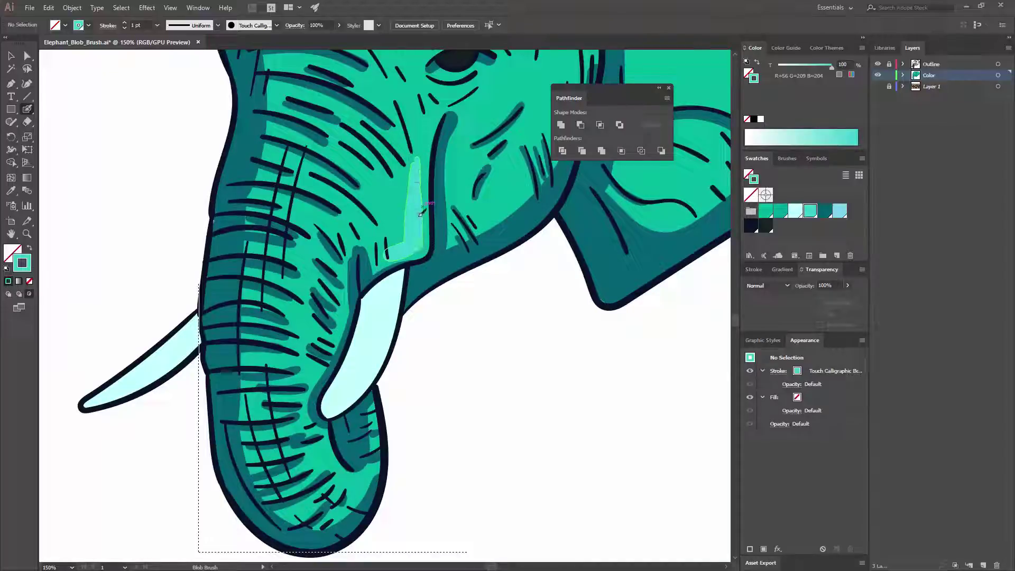
pyautogui.moveTo(420, 213); pyautogui.dragTo(432, 164)
# Add light turquoise highlights along the trunk's edge beside the front tusk and on the outer edge of the curled tip
pyautogui.moveTo(370, 232)
pyautogui.mouseDown()
pyautogui.moveTo(379, 256)
pyautogui.moveTo(335, 229)
pyautogui.moveTo(350, 255)
pyautogui.moveTo(336, 245)
pyautogui.moveTo(339, 316)
pyautogui.mouseUp()
pyautogui.moveTo(397, 378); pyautogui.dragTo(449, 218)
pyautogui.moveTo(427, 249); pyautogui.dragTo(433, 317)
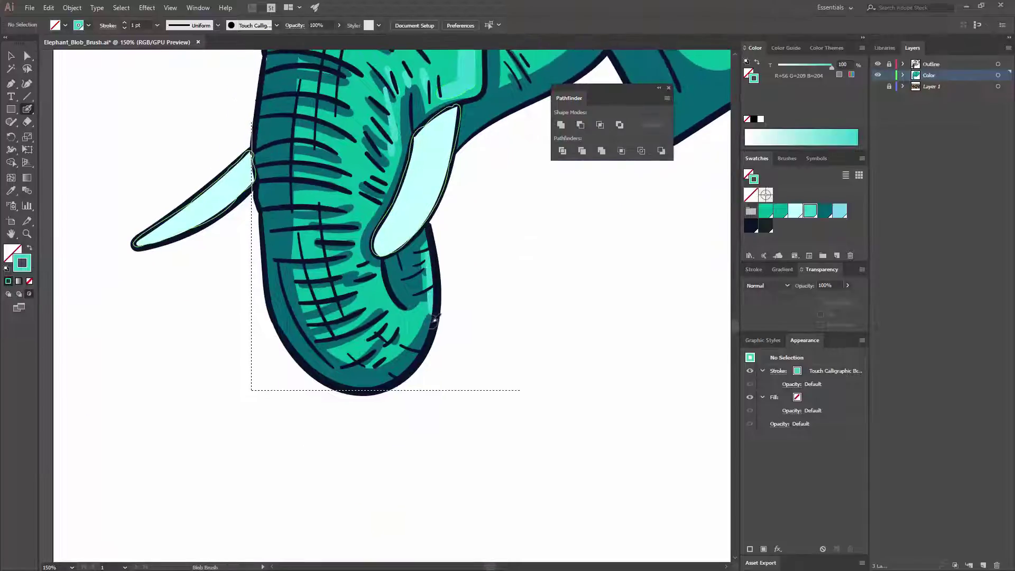
# Paint light turquoise highlights above the cheek wrinkle, over the eye and along the back edge of the face
pyautogui.moveTo(361, 300); pyautogui.dragTo(444, 372)
pyautogui.moveTo(438, 254); pyautogui.dragTo(248, 516)
pyautogui.moveTo(427, 303); pyautogui.dragTo(468, 270)
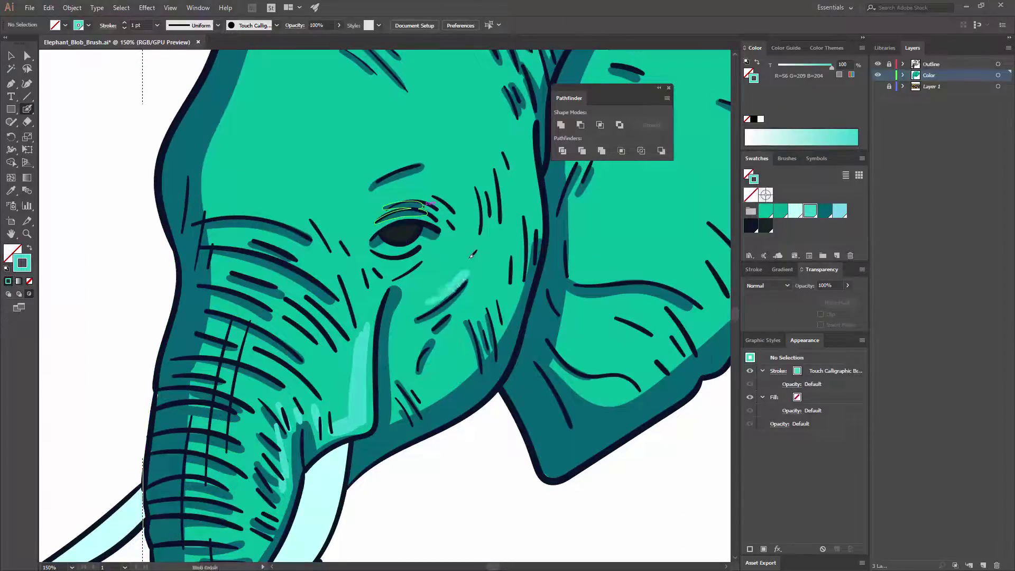
pyautogui.moveTo(397, 193)
pyautogui.mouseDown()
pyautogui.moveTo(444, 207)
pyautogui.moveTo(450, 196)
pyautogui.mouseUp()
pyautogui.moveTo(425, 154); pyautogui.dragTo(461, 186)
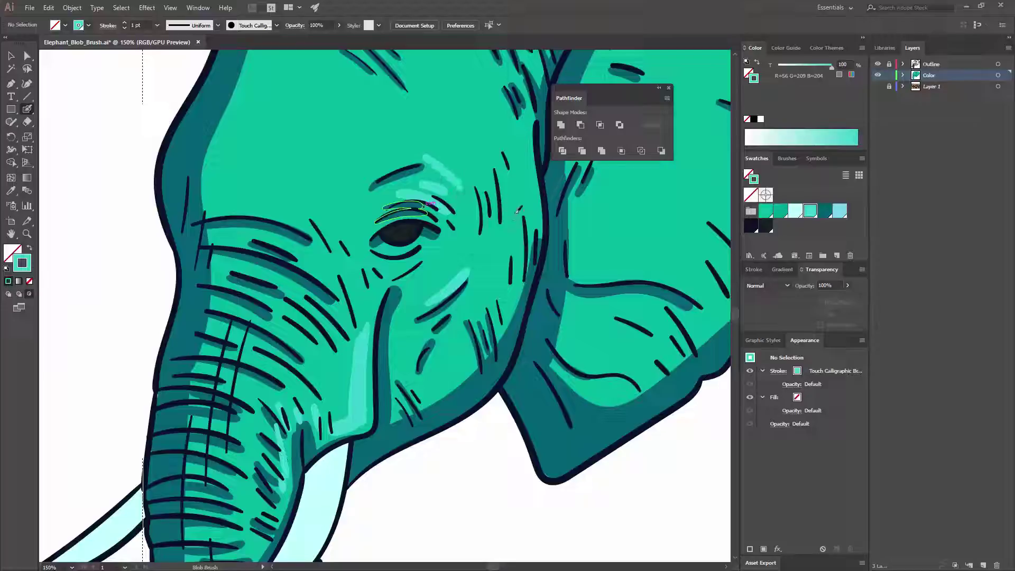
pyautogui.moveTo(523, 133)
pyautogui.mouseDown()
pyautogui.moveTo(524, 212)
pyautogui.moveTo(443, 327)
pyautogui.moveTo(386, 356)
pyautogui.moveTo(379, 339)
pyautogui.mouseUp()
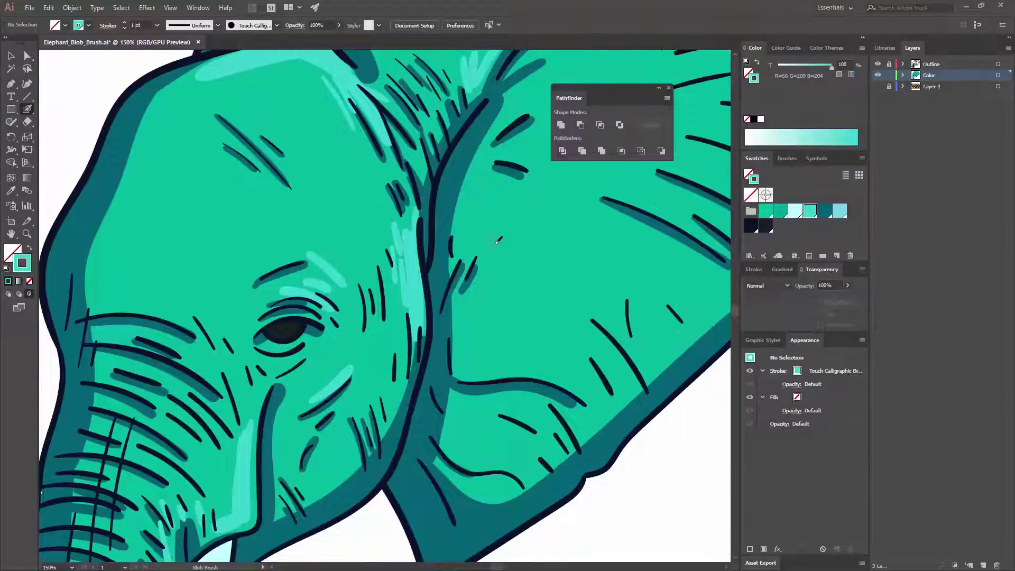
# Examine the shadows and highlights across the whole elephant head
pyautogui.hotkey('ctrl', '-')
pyautogui.hotkey('ctrl', '-')
pyautogui.hotkey('ctrl', '-')
pyautogui.hotkey('ctrl', '-')
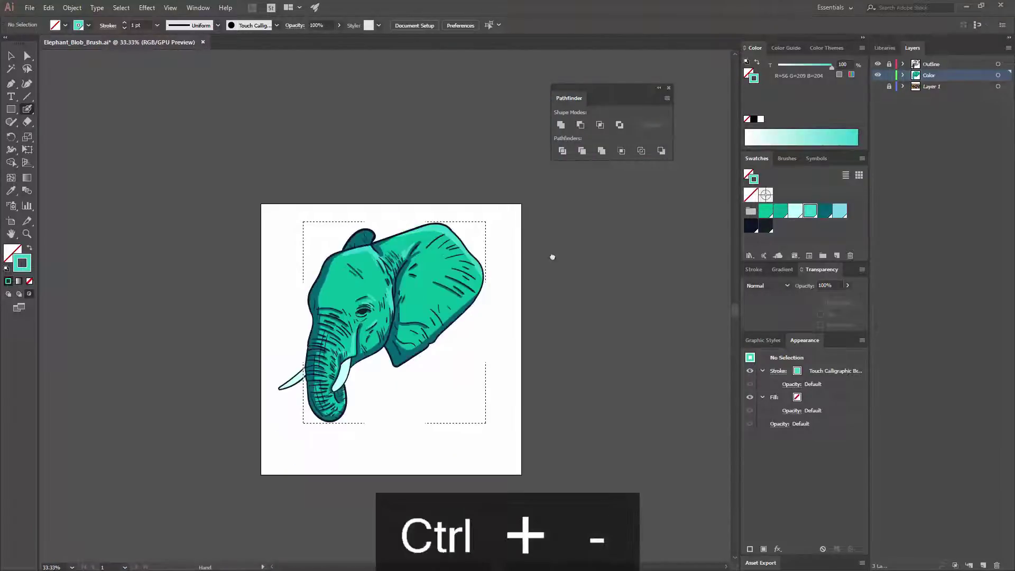
pyautogui.moveTo(553, 257); pyautogui.dragTo(597, 222)
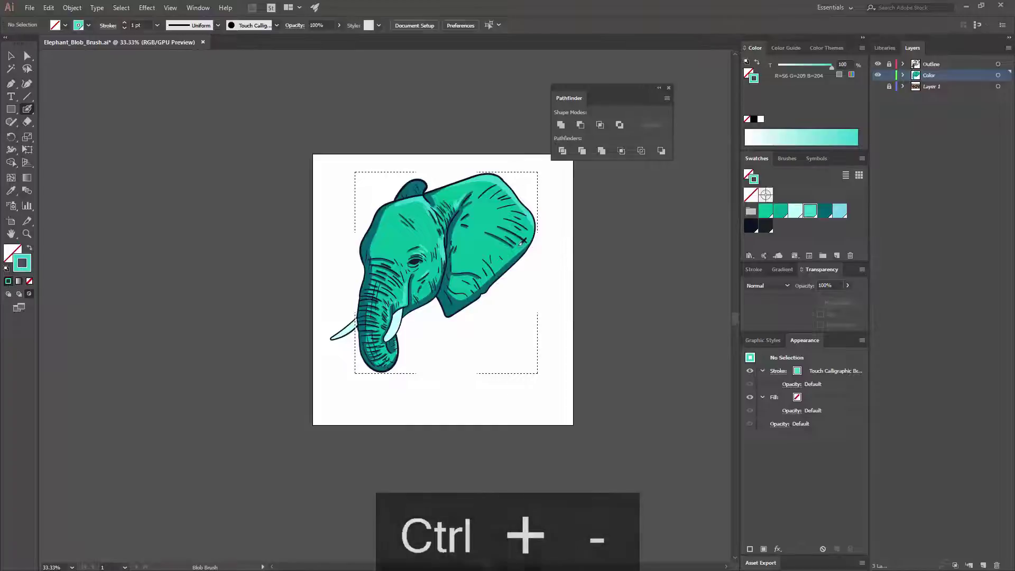
pyautogui.hotkey('ctrl', '=')
pyautogui.hotkey('ctrl', '=')
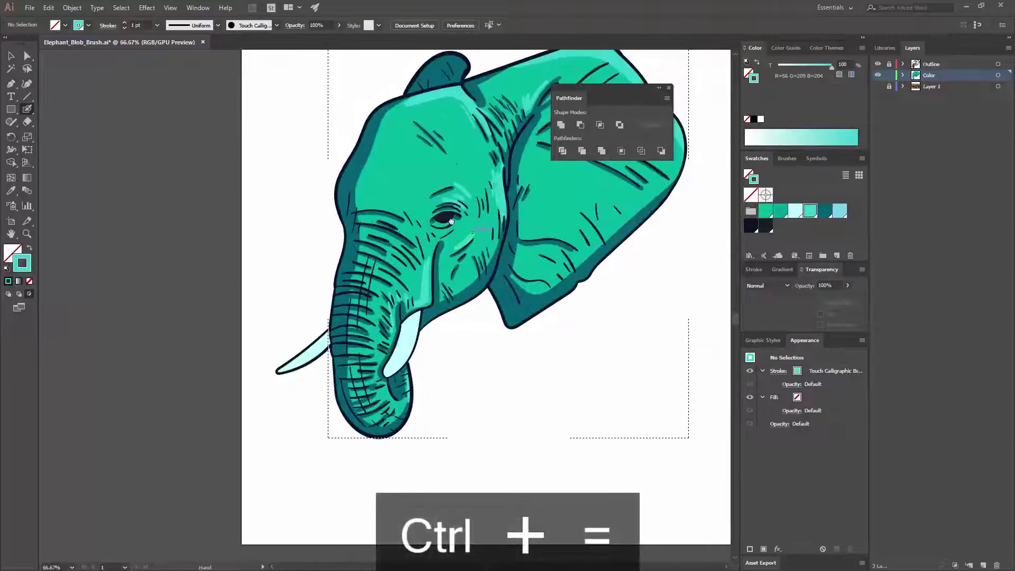
pyautogui.moveTo(432, 127)
pyautogui.mouseDown()
pyautogui.moveTo(451, 135)
pyautogui.moveTo(444, 157)
pyautogui.mouseUp()
pyautogui.moveTo(547, 196); pyautogui.dragTo(464, 155)
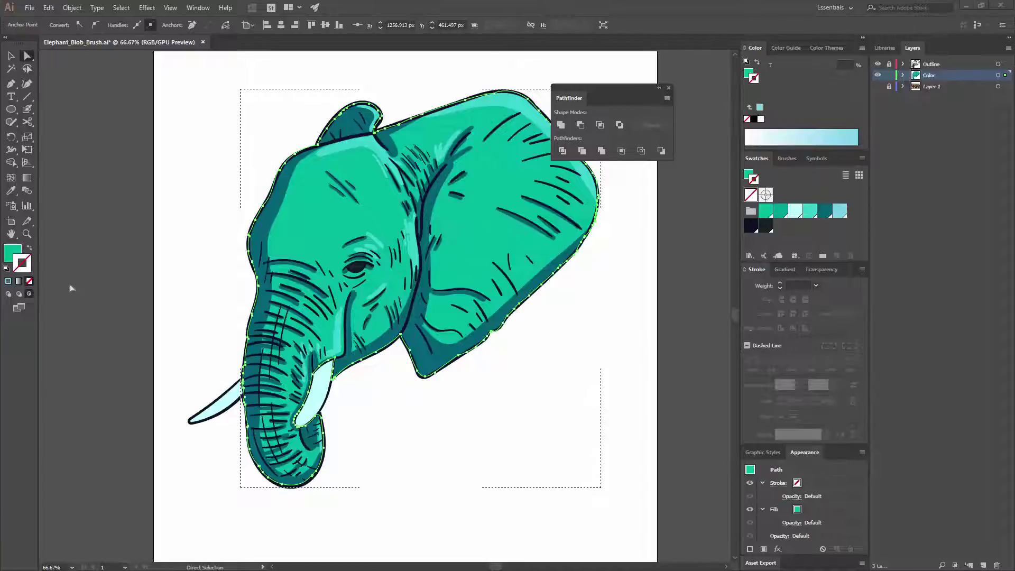
# Return from Draw Inside to the Draw Normal mode and deselect the elephant's green shape
pyautogui.click(9, 295)
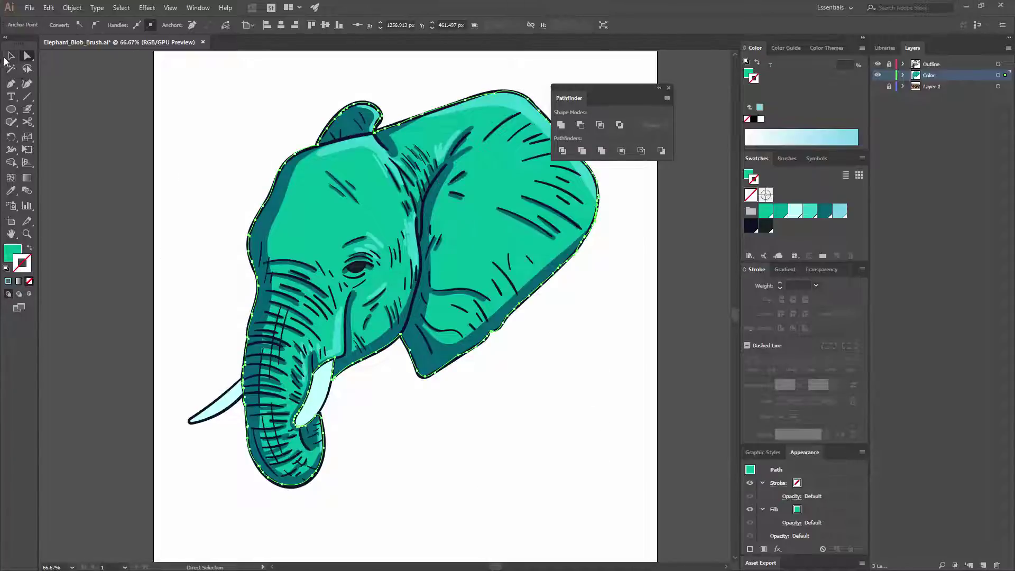
pyautogui.click(11, 56)
pyautogui.click(214, 114)
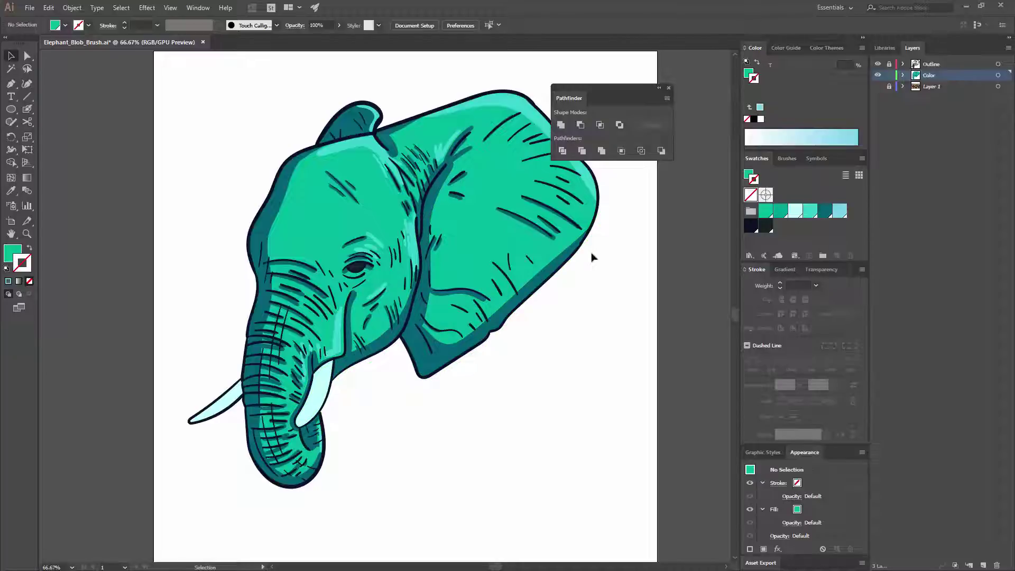
# Select the compound path that forms both tusks and look up its Make and Release commands without applying them
pyautogui.click(315, 392)
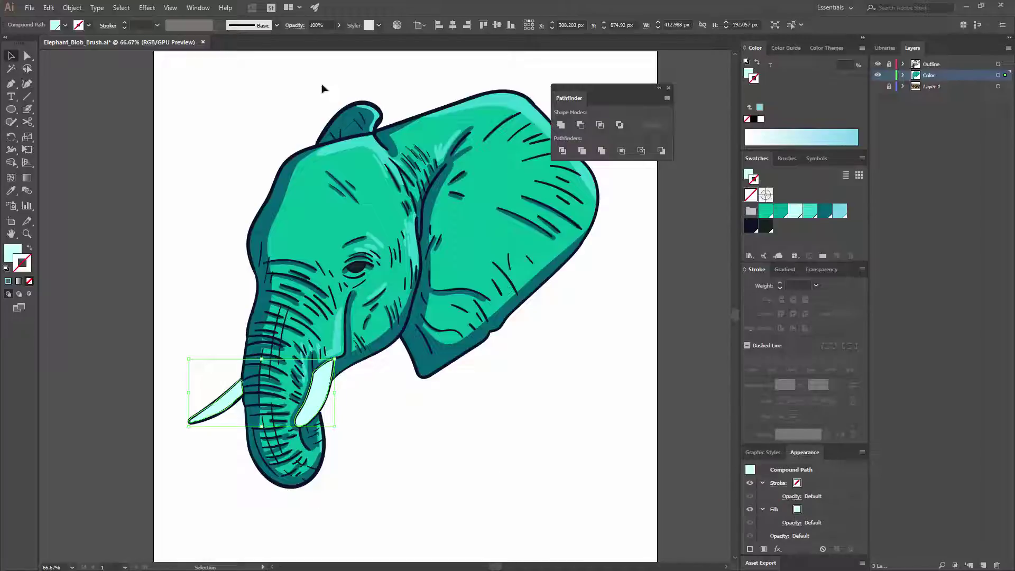
pyautogui.click(197, 8)
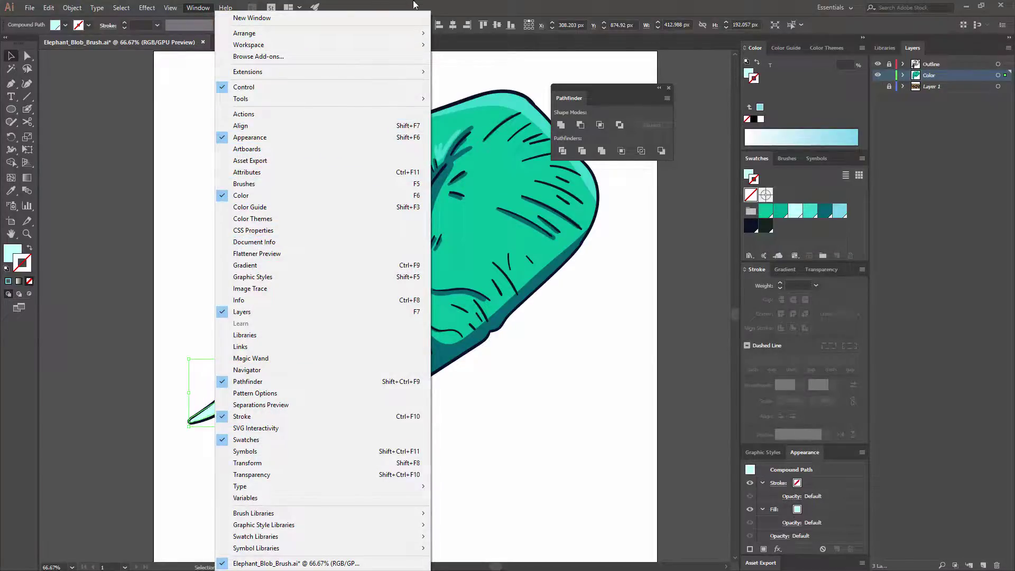
pyautogui.click(185, 8)
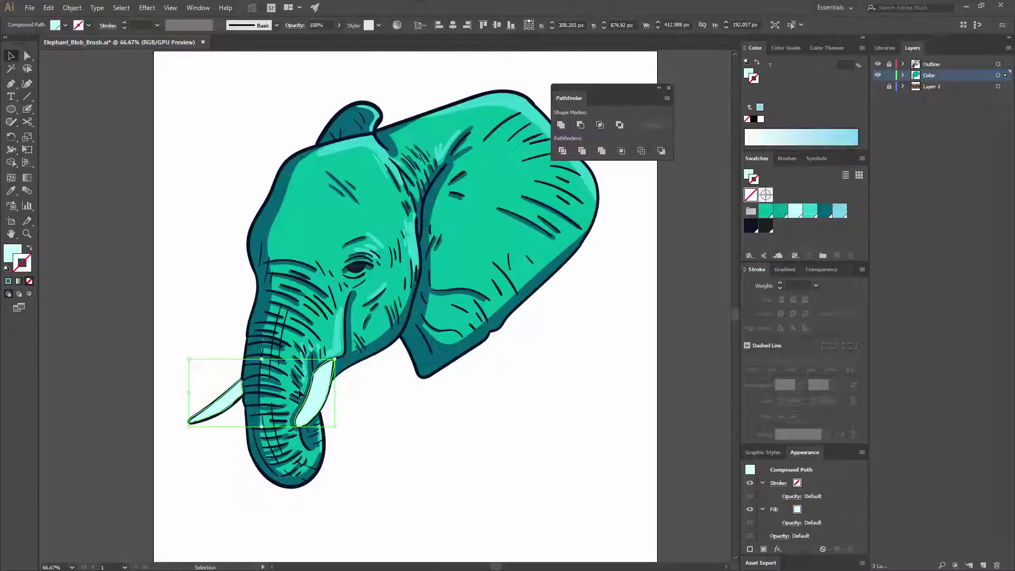
pyautogui.click(67, 8)
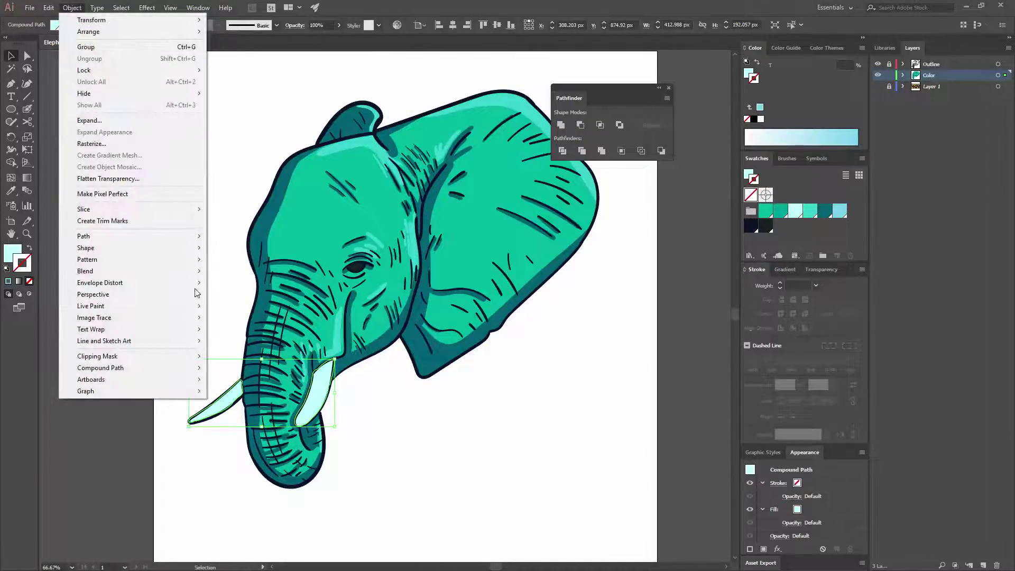
pyautogui.moveTo(146, 370)
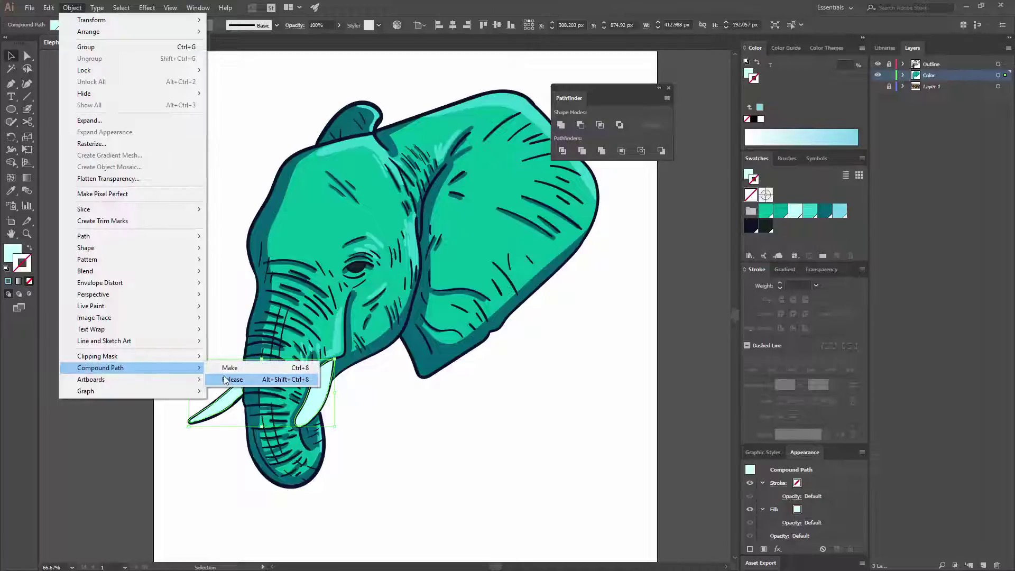
pyautogui.click(397, 404)
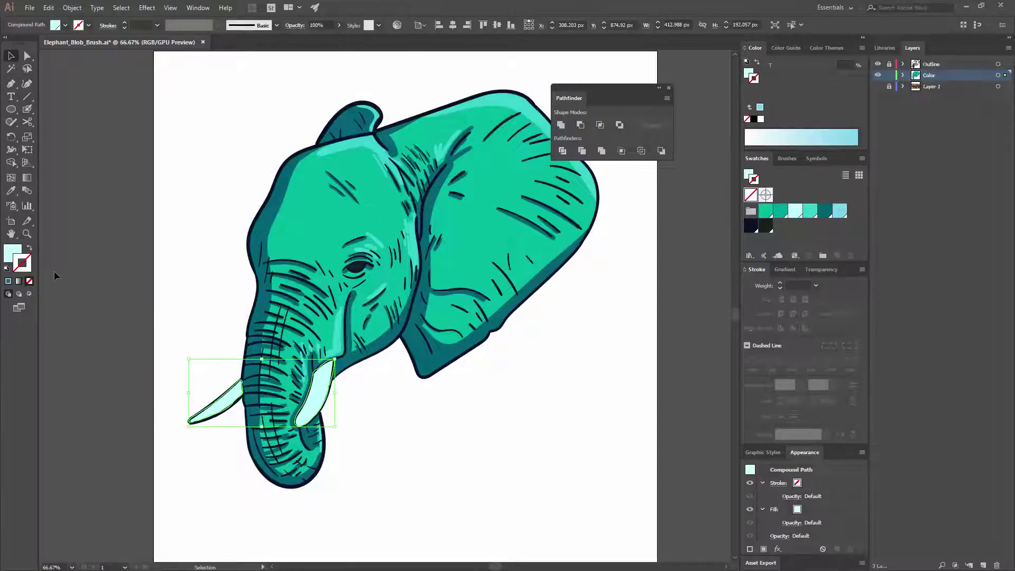
# Turn on Draw Inside for the tusks, deselect them and set the stroke to light blue R=120 G=212 B=235
pyautogui.click(30, 295)
pyautogui.click(231, 326)
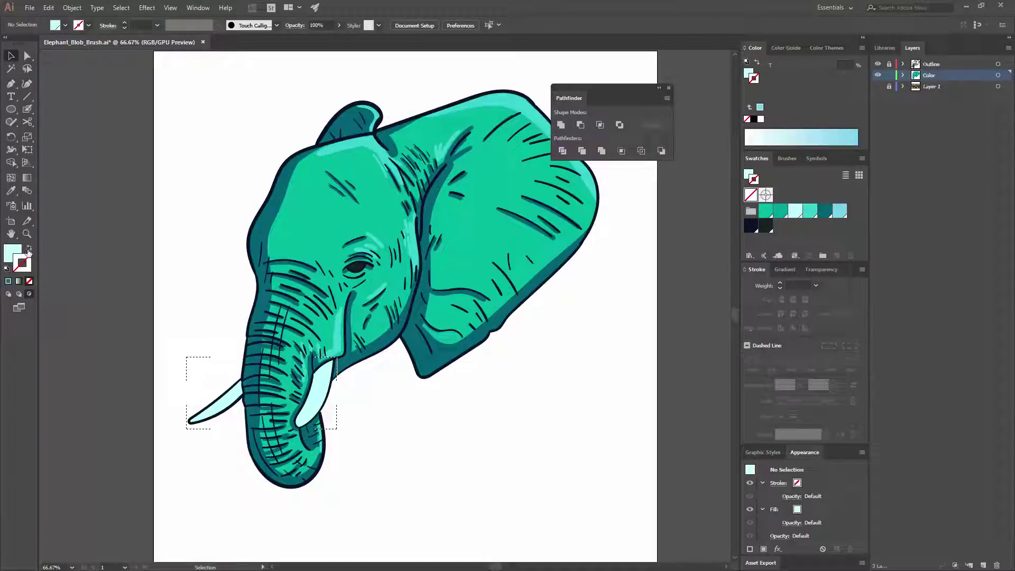
pyautogui.click(835, 212)
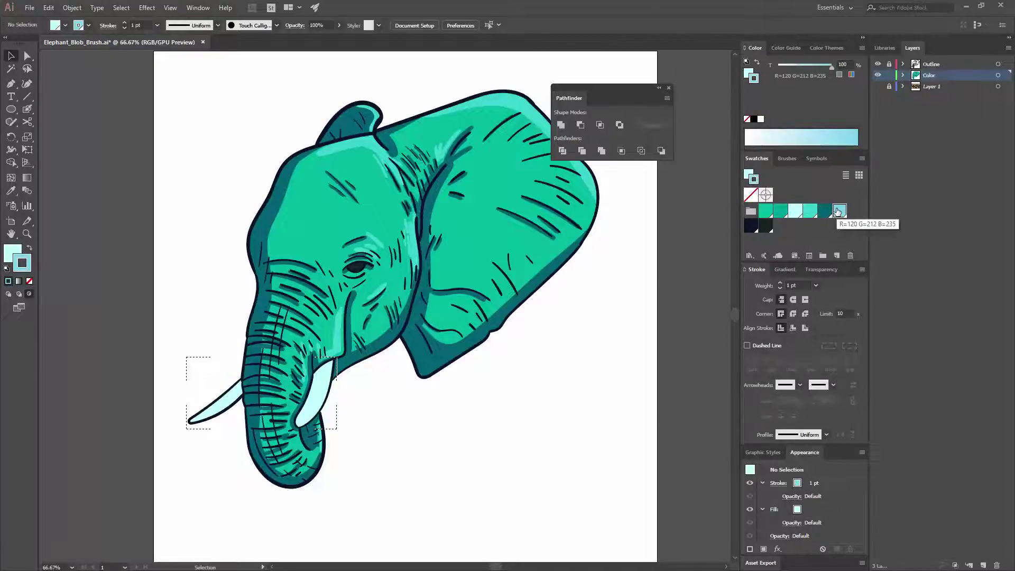
# Paint light blue Blob Brush shadows lengthwise inside the front and back tusks, redoing the back tusk's stroke once
pyautogui.hotkey('ctrl', '=')
pyautogui.hotkey('ctrl', '=')
pyautogui.moveTo(311, 532); pyautogui.dragTo(459, 318)
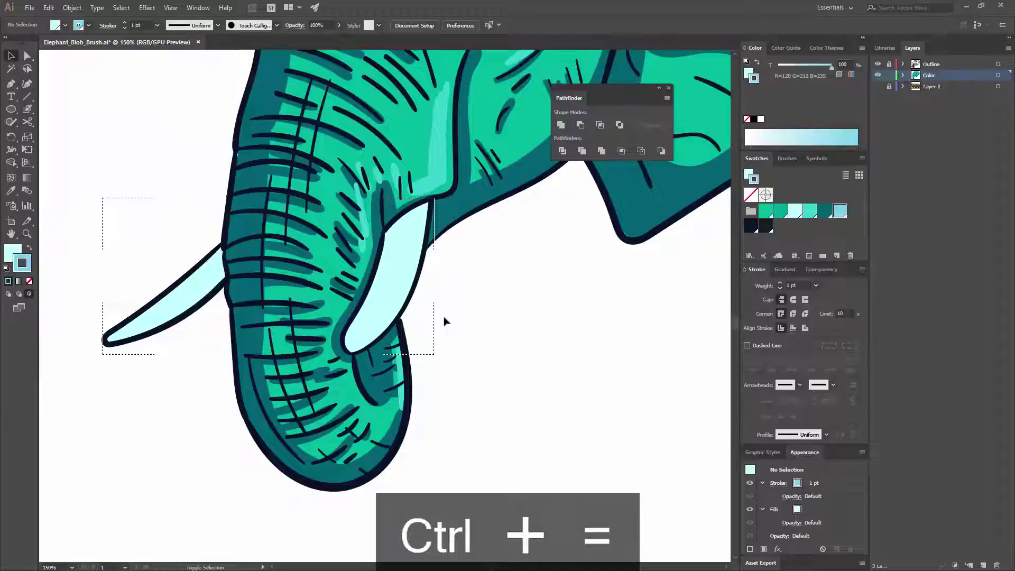
pyautogui.hotkey('shift', 'b')
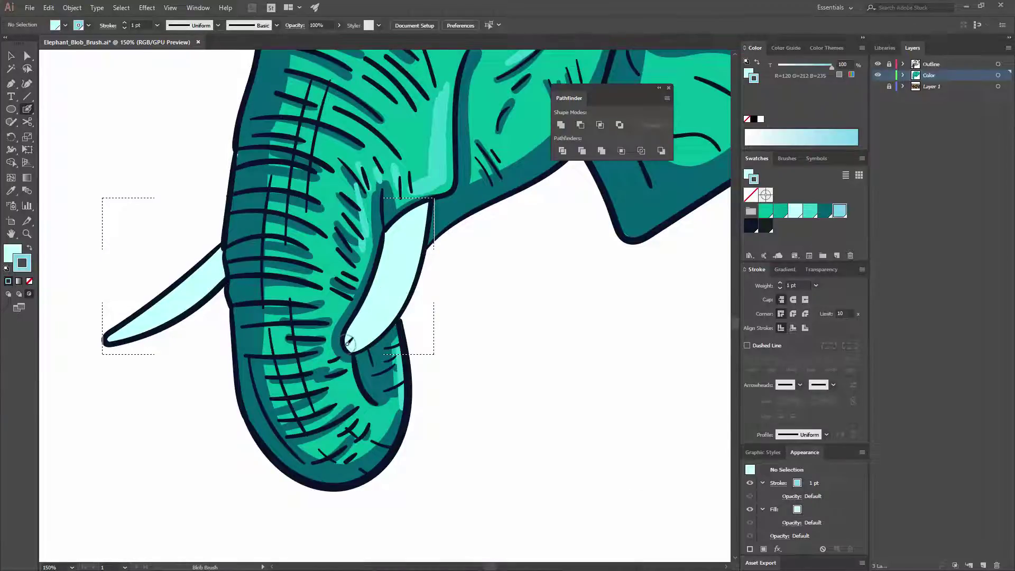
pyautogui.moveTo(348, 343); pyautogui.dragTo(412, 209)
pyautogui.moveTo(112, 343); pyautogui.dragTo(222, 261)
pyautogui.hotkey('ctrl', 'z')
pyautogui.moveTo(105, 341)
pyautogui.mouseDown()
pyautogui.moveTo(168, 315)
pyautogui.moveTo(222, 262)
pyautogui.mouseUp()
# Leave Draw Inside on the tusks with the Selection tool active and bring the whole elephant head into view
pyautogui.hotkey('ctrl', '-')
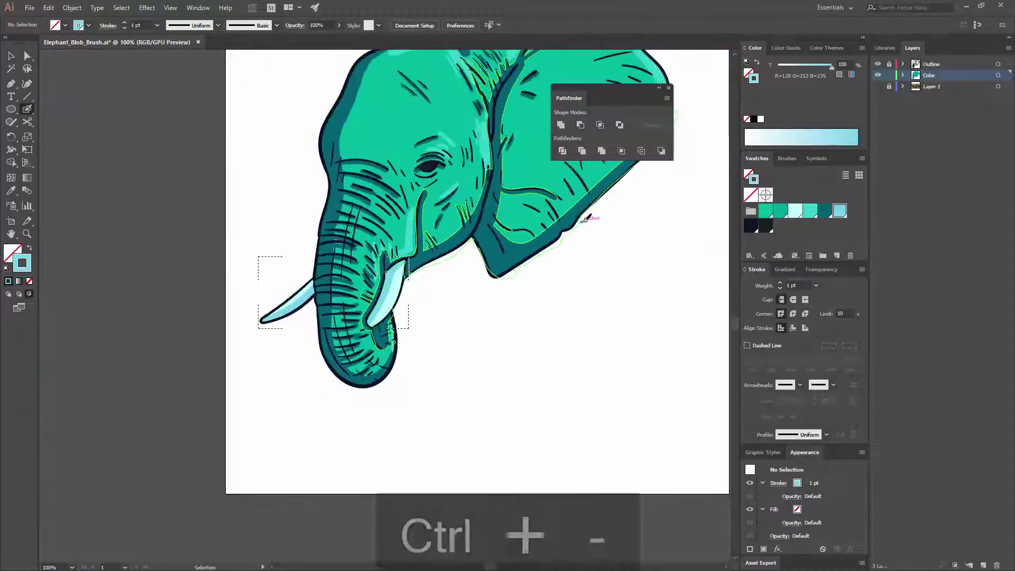
pyautogui.hotkey('ctrl', '-')
pyautogui.press('v')
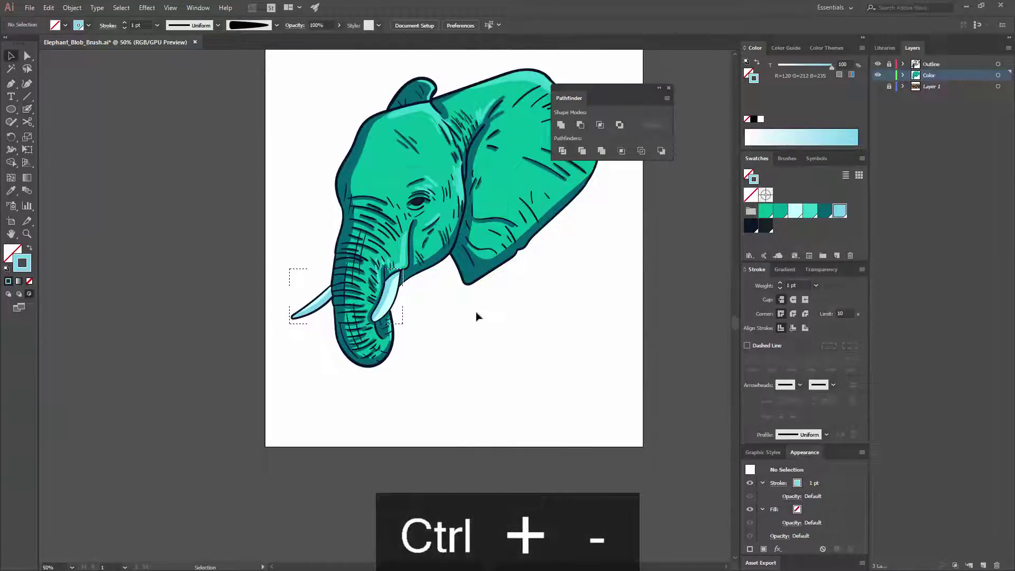
pyautogui.moveTo(492, 302); pyautogui.dragTo(465, 342)
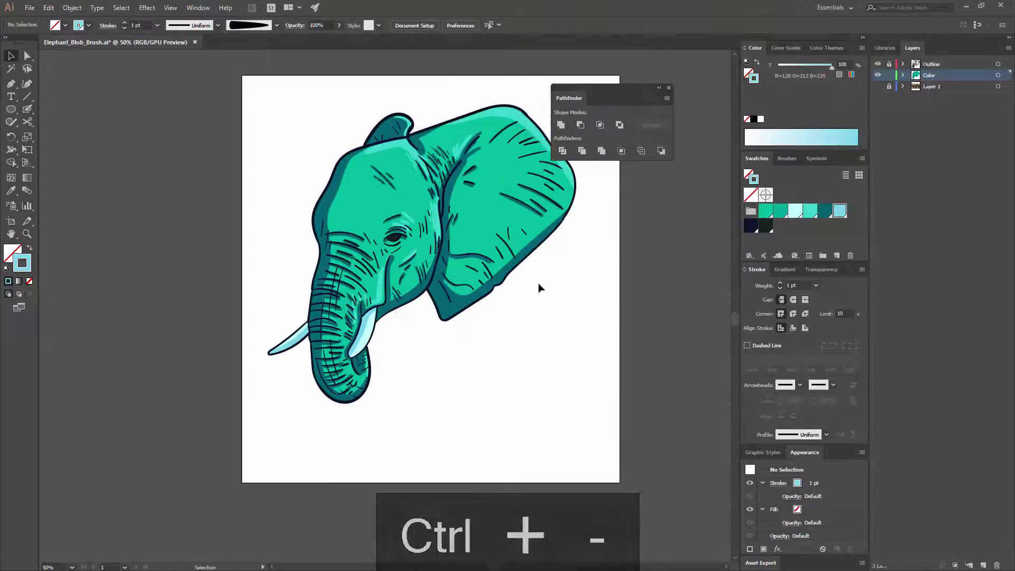
pyautogui.moveTo(555, 257); pyautogui.dragTo(546, 297)
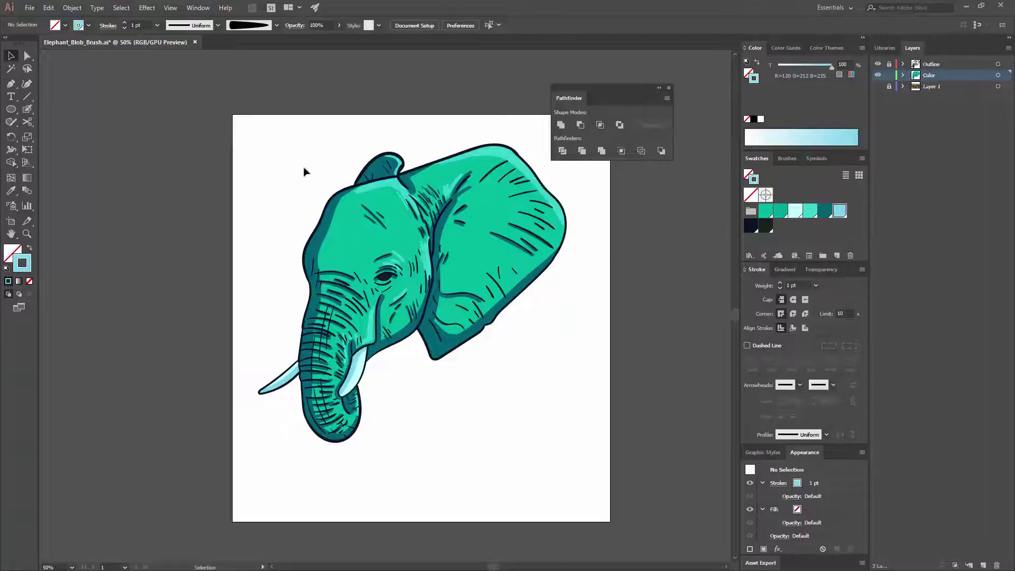